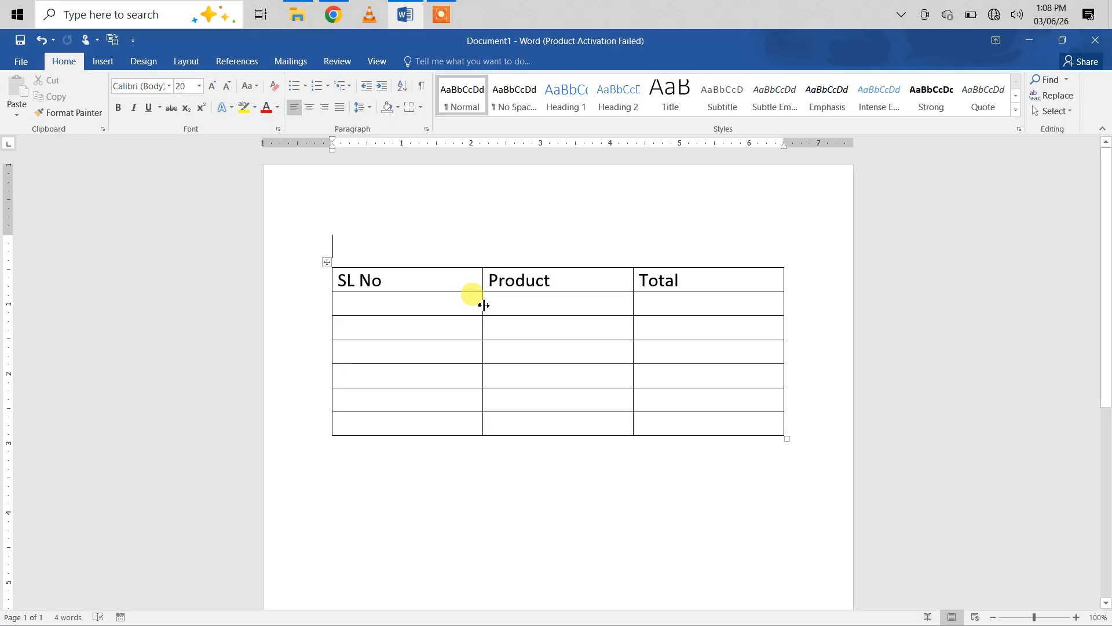
# Step: Narrow the SL No column and apply 1., 2., 3. numbering to the first five empty cells below its header
pyautogui.moveTo(483, 305); pyautogui.dragTo(411, 304)
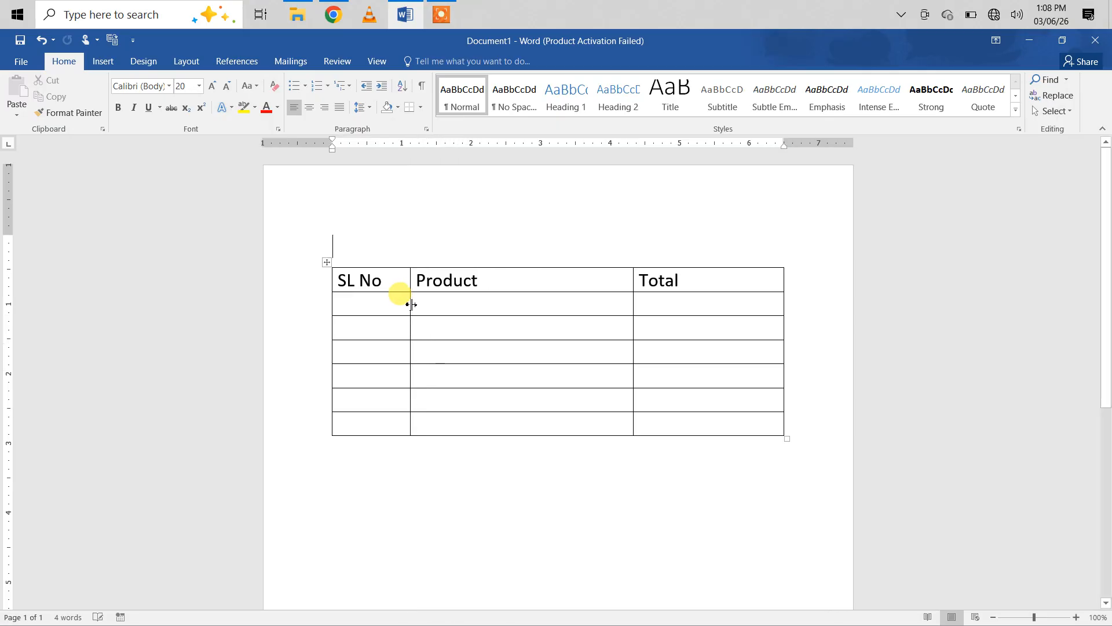
pyautogui.click(362, 307)
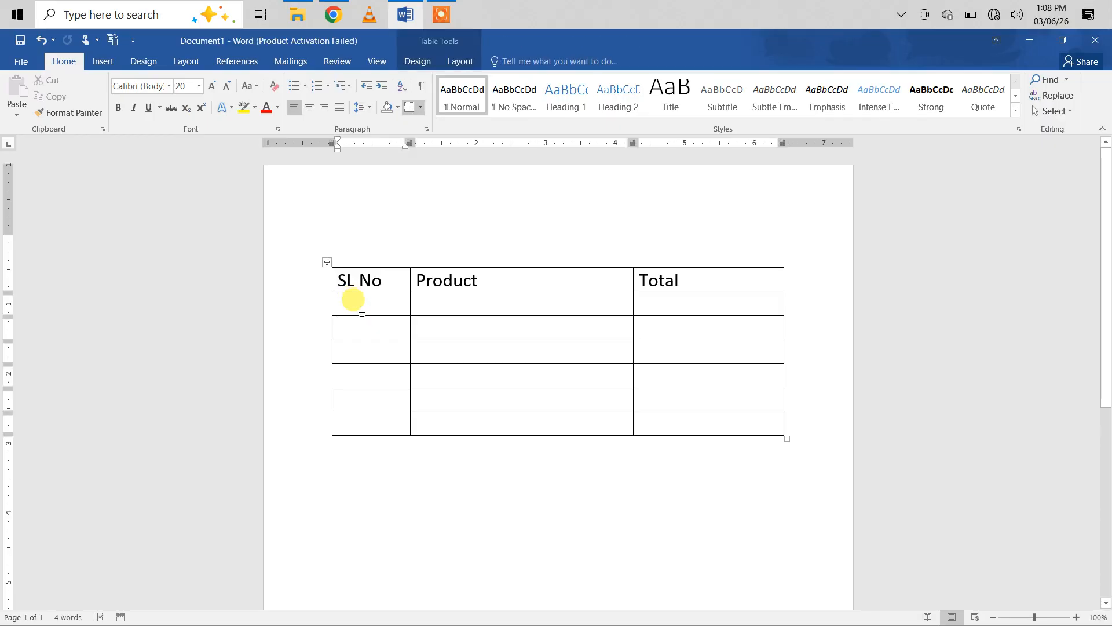
pyautogui.press('Down')
pyautogui.press('Down')
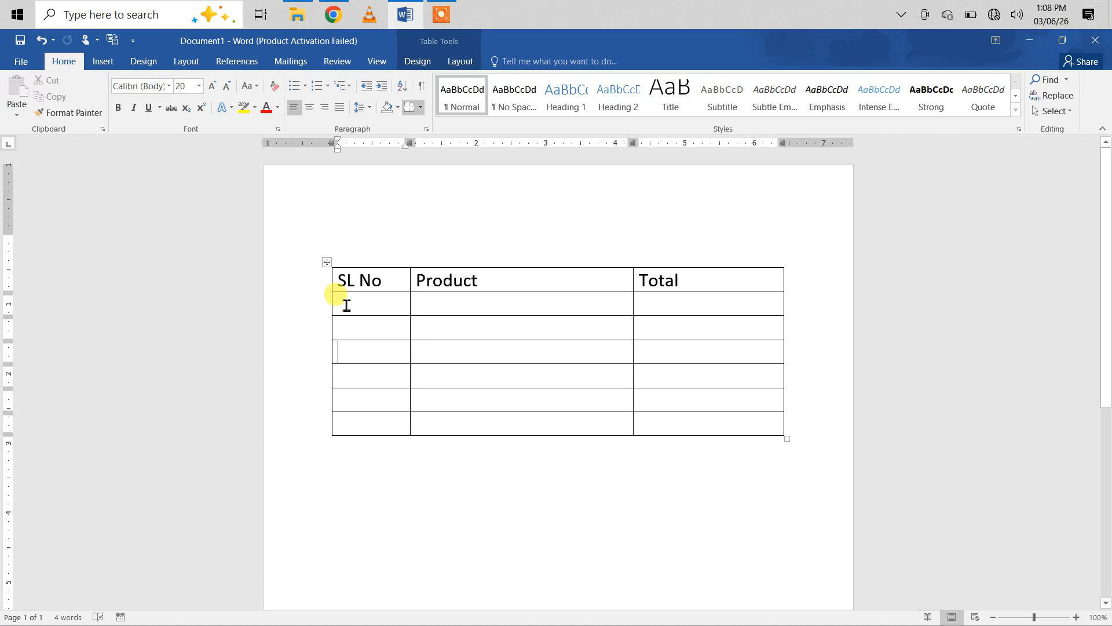
pyautogui.moveTo(346, 305); pyautogui.dragTo(359, 400)
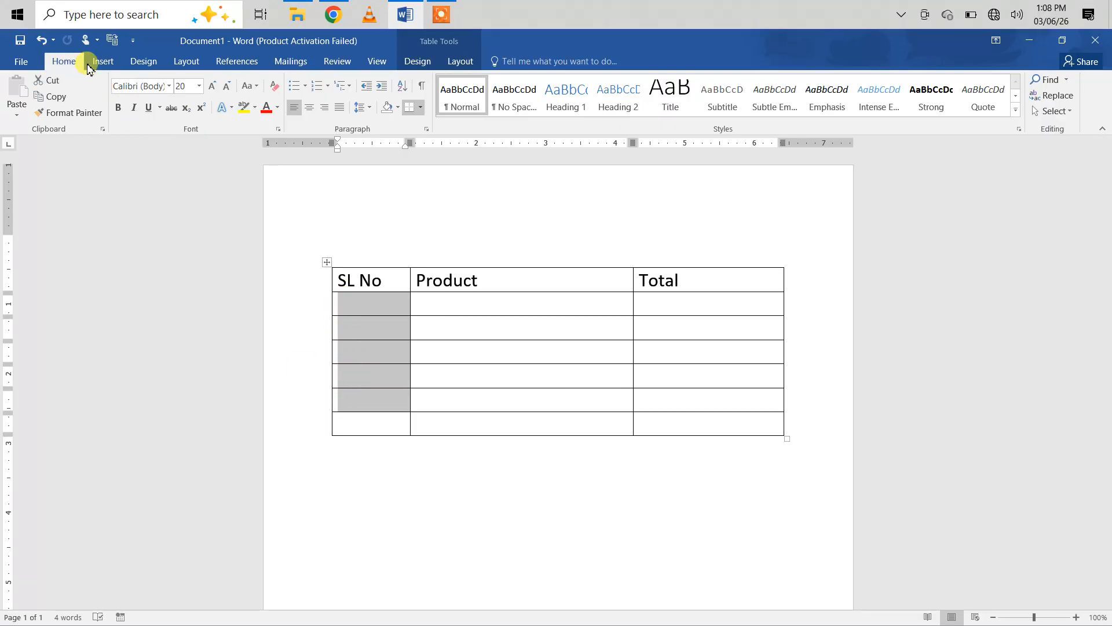
pyautogui.click(328, 95)
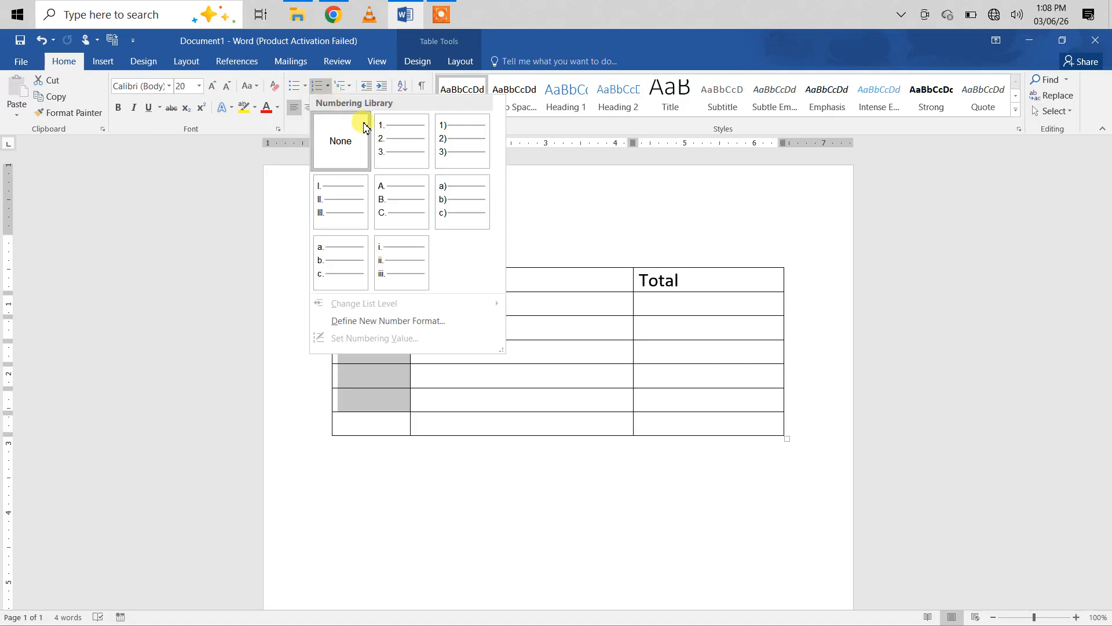
pyautogui.click(389, 143)
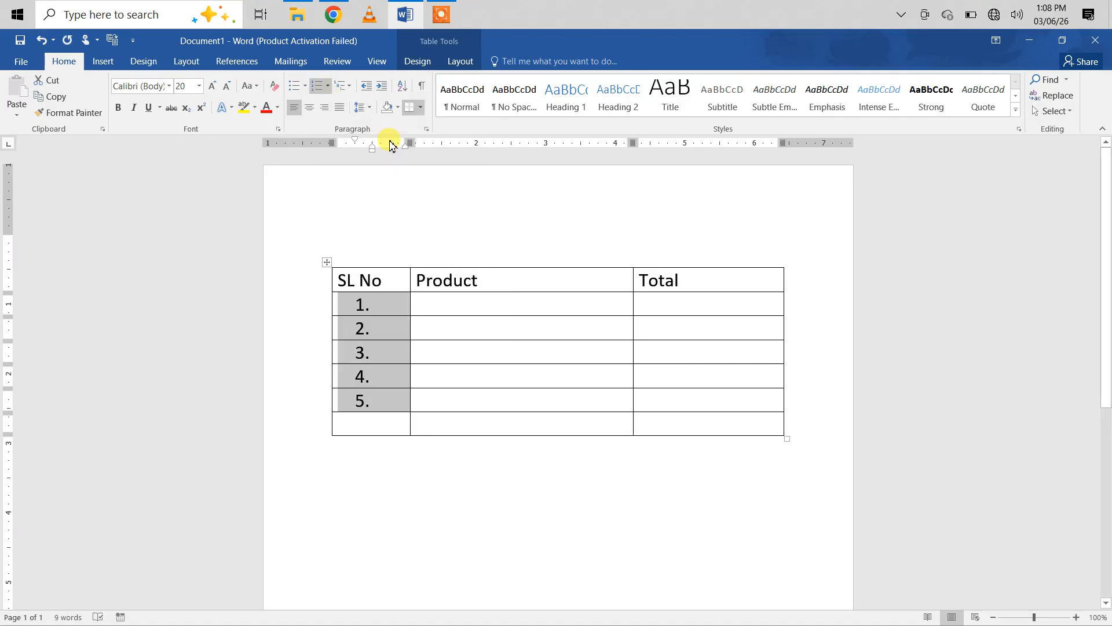
# Step: Delete the entire table row numbered 3, and undo the deletion
pyautogui.click(397, 358)
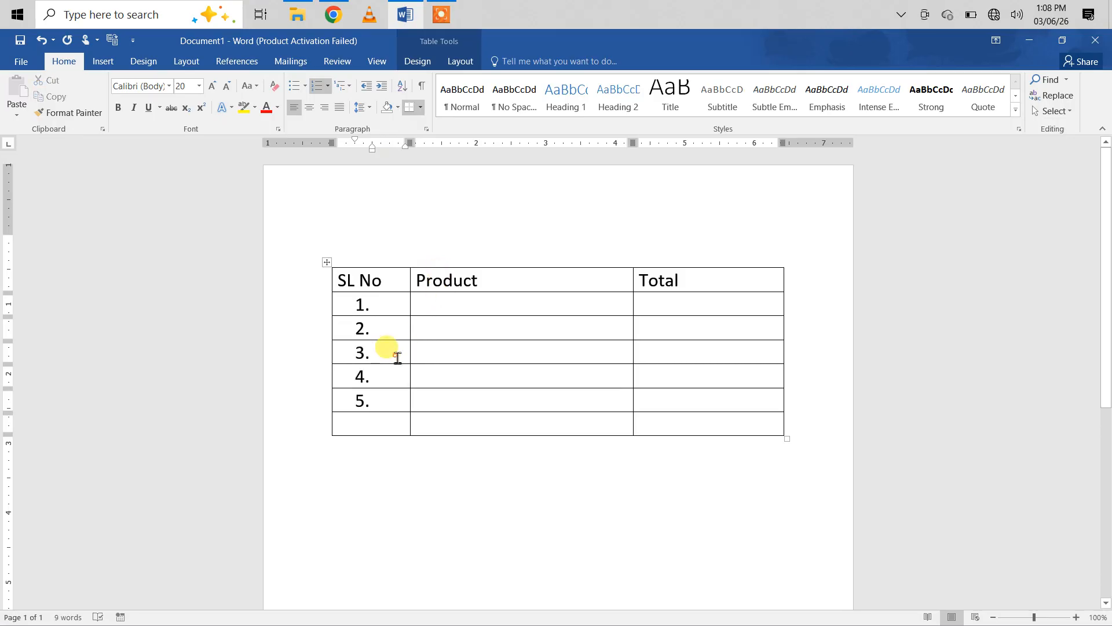
pyautogui.rightClick(398, 358)
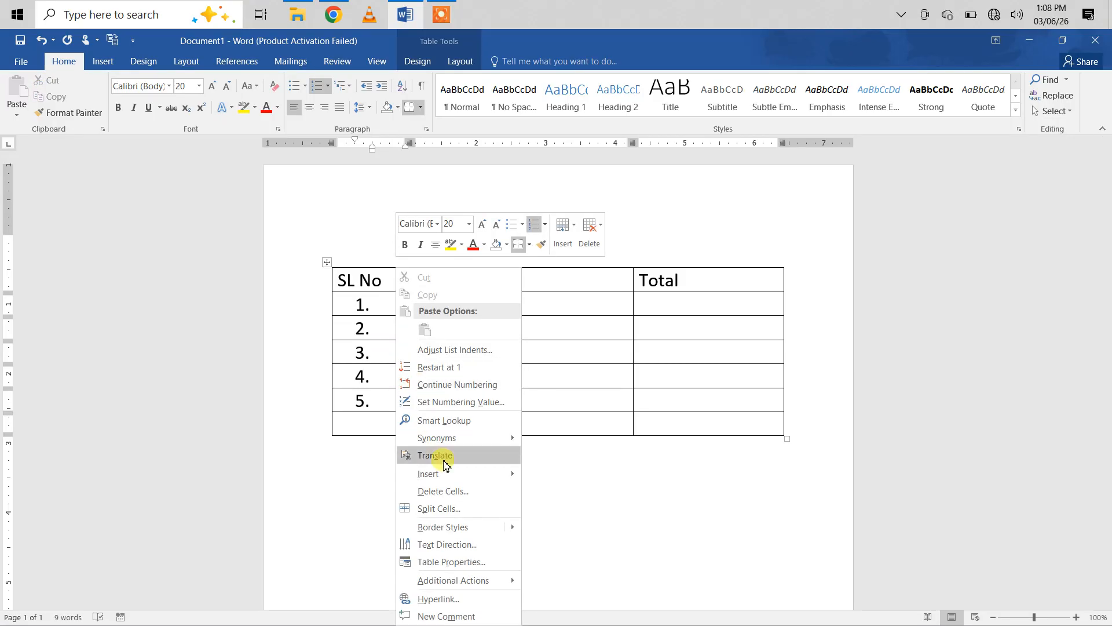
pyautogui.click(449, 491)
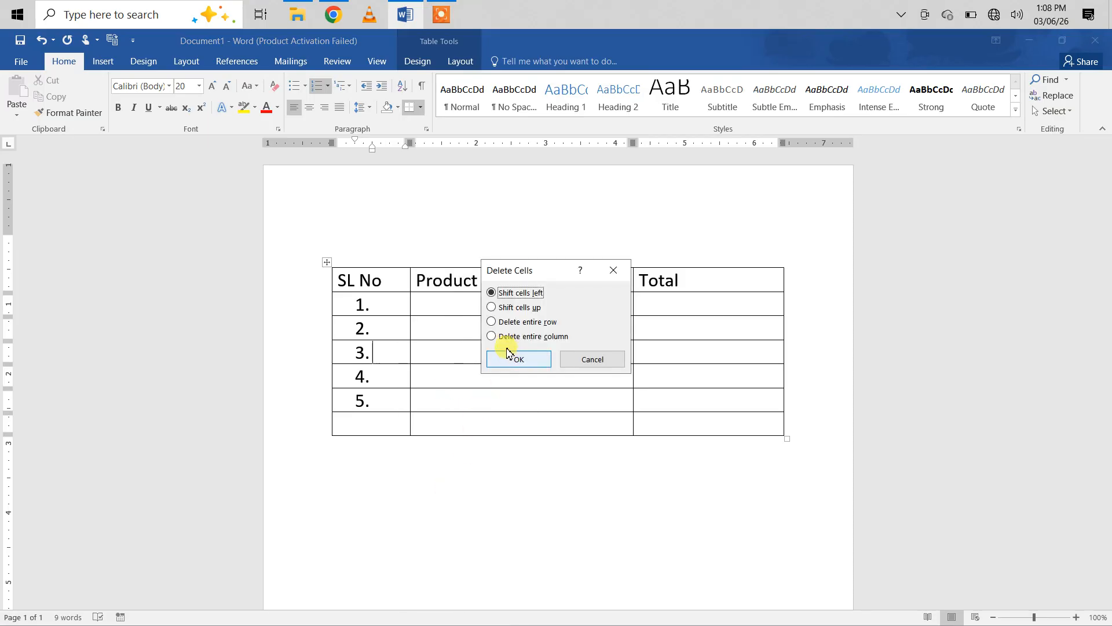
pyautogui.click(492, 322)
pyautogui.click(514, 355)
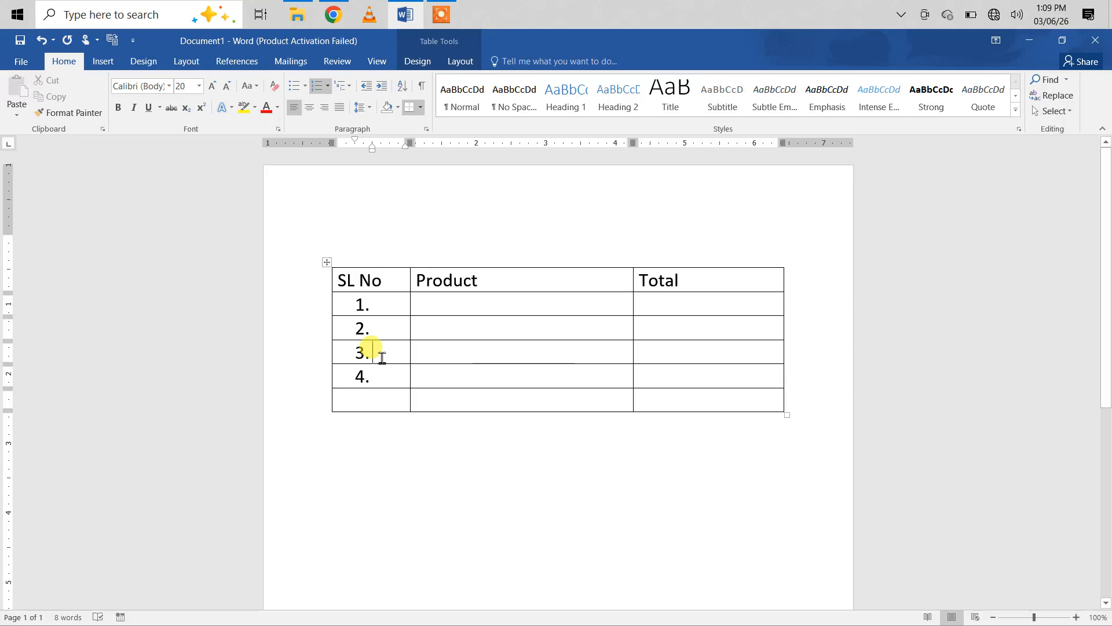
pyautogui.hotkey('ctrl', 'z')
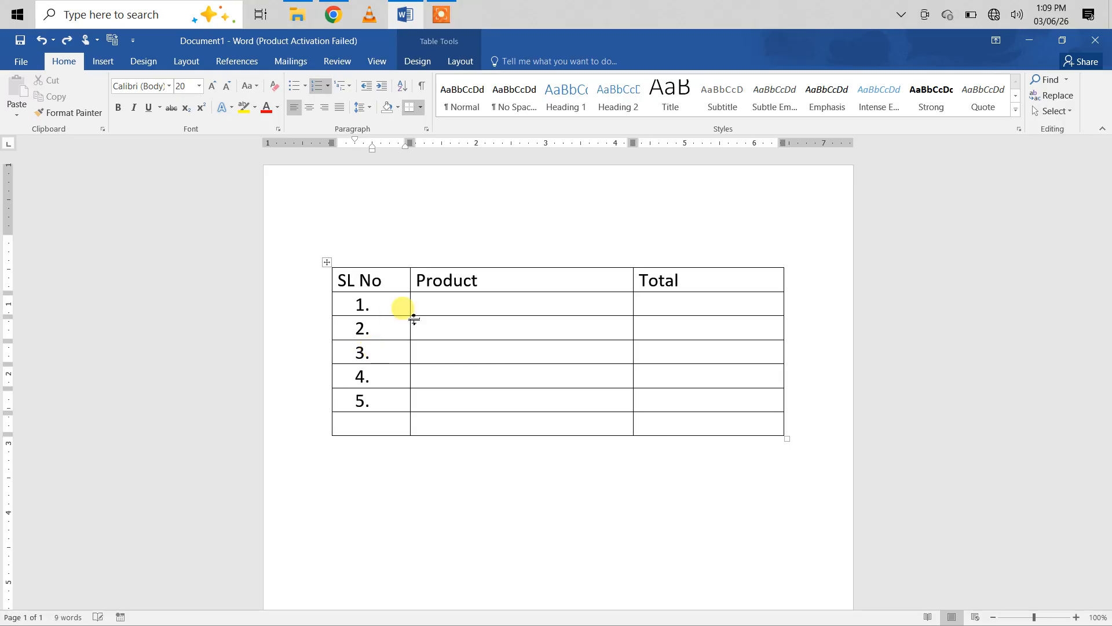
# Step: Enter Dove Soap and Shampoo as the first two entries in the Product column
pyautogui.click(439, 310)
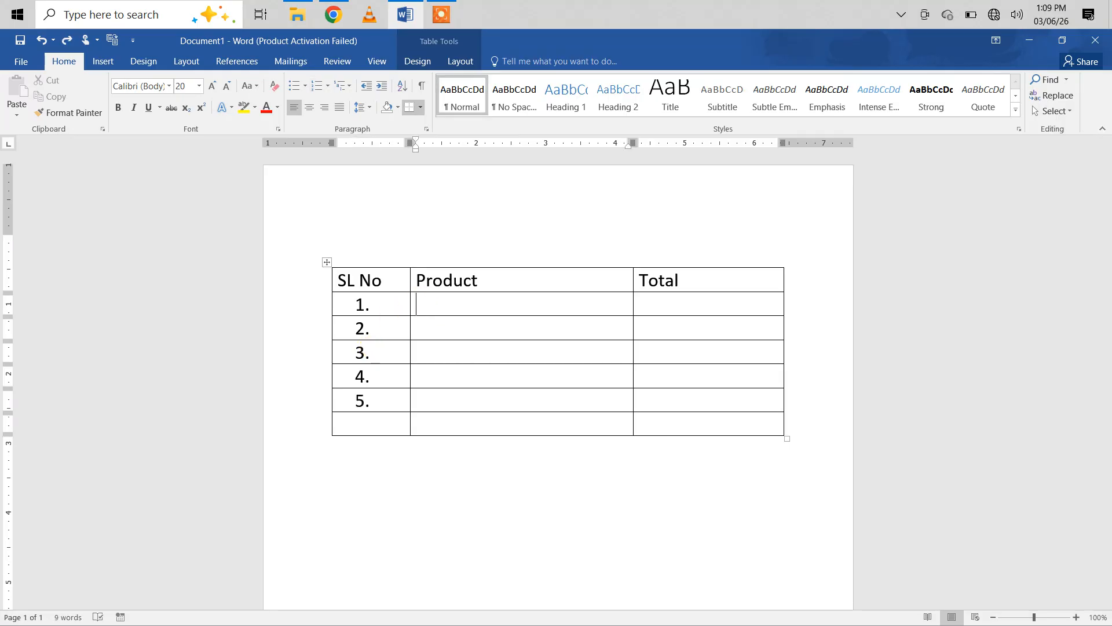
pyautogui.write('Doive')
pyautogui.press('BackSpace')
pyautogui.press('BackSpace')
pyautogui.press('BackSpace')
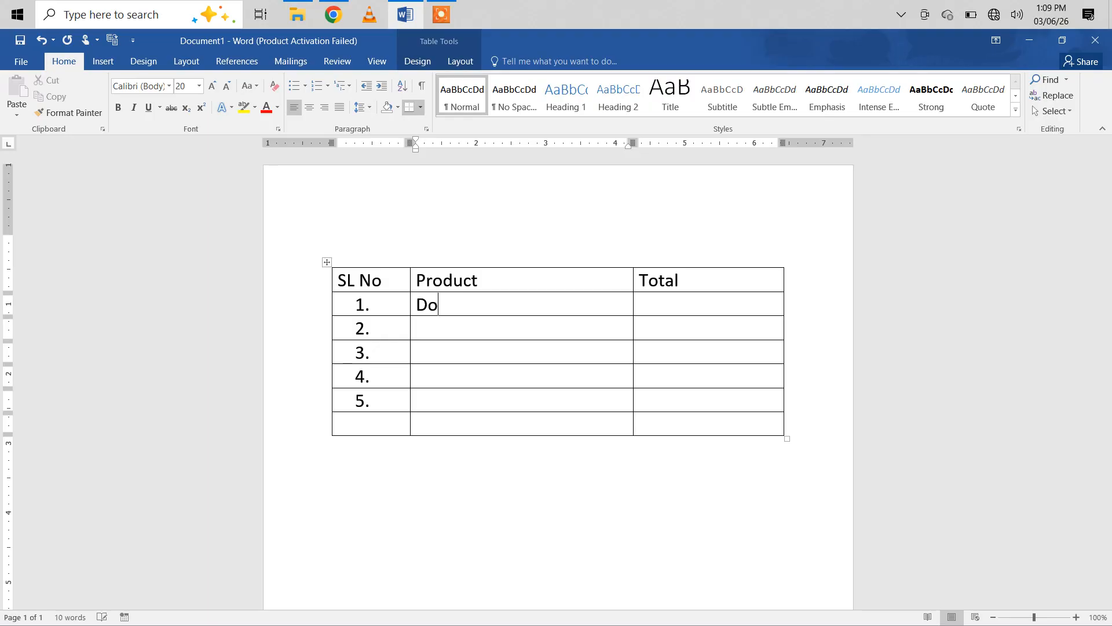
pyautogui.write('ve Soap')
pyautogui.press('Down')
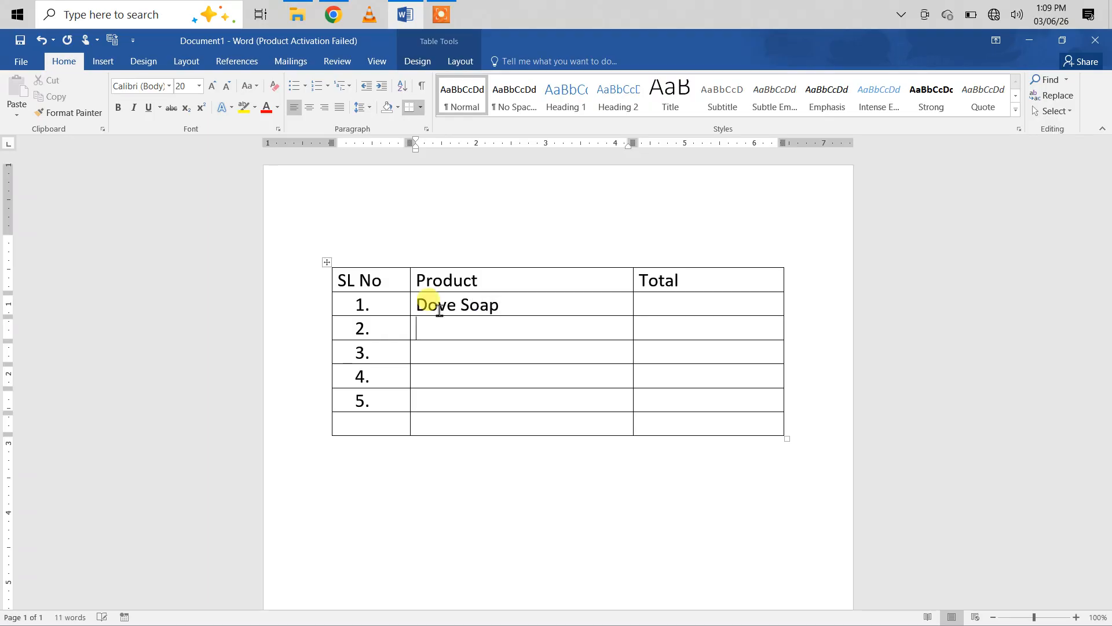
pyautogui.write('Sha')
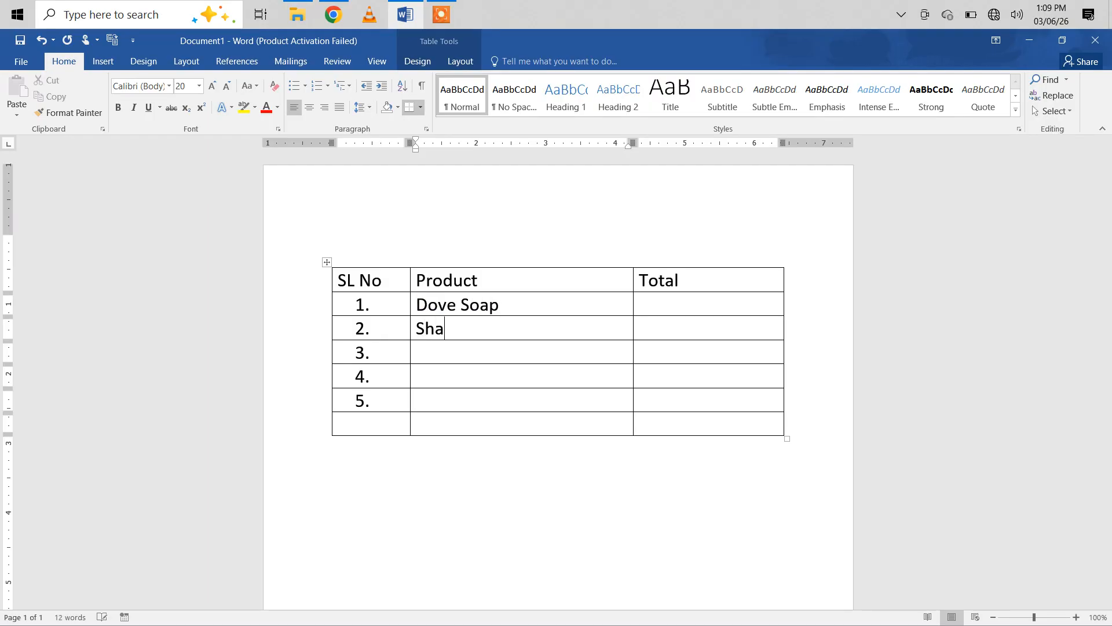
pyautogui.write('mpoo')
pyautogui.press('Down')
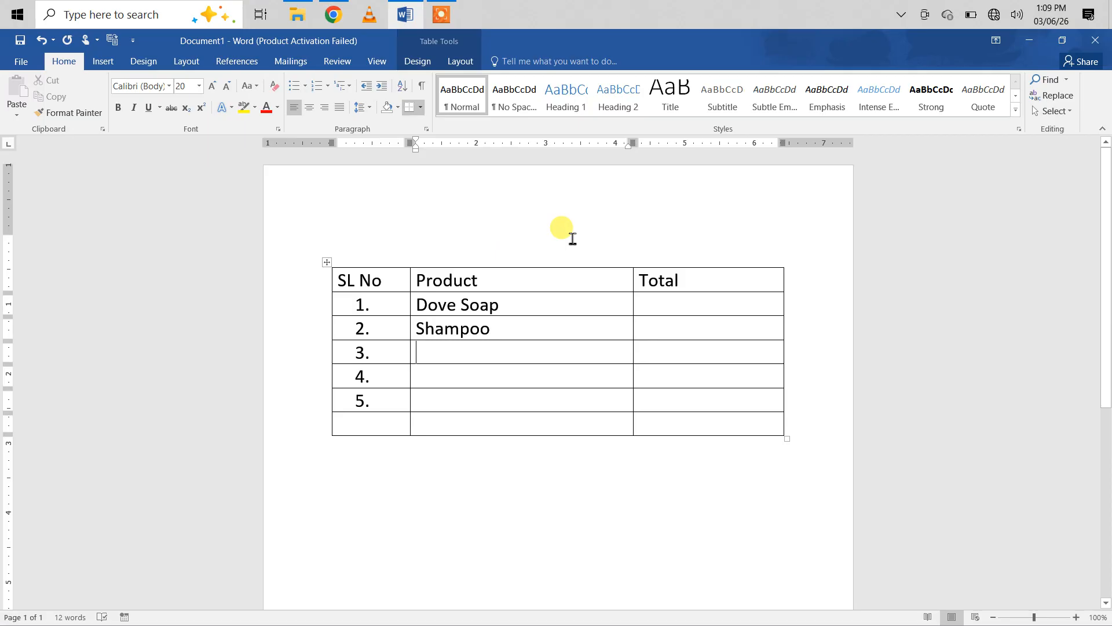
# Step: Enter Appy Fizz, Fanta and Grapes in the Product column for rows 3 to 5
pyautogui.write('Appy ')
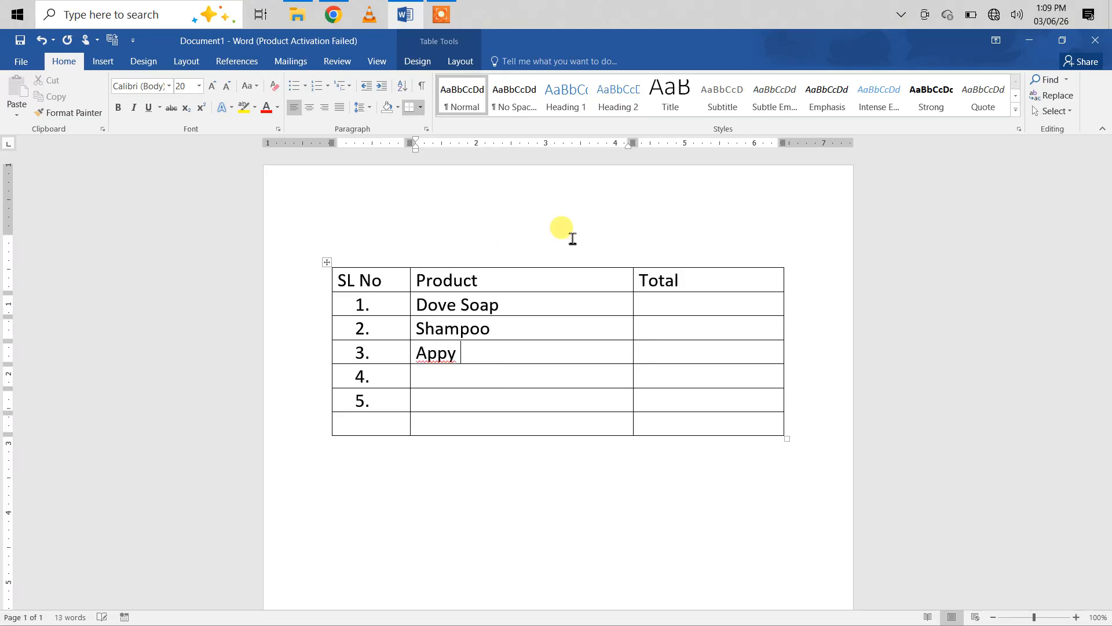
pyautogui.write('FizzFanta')
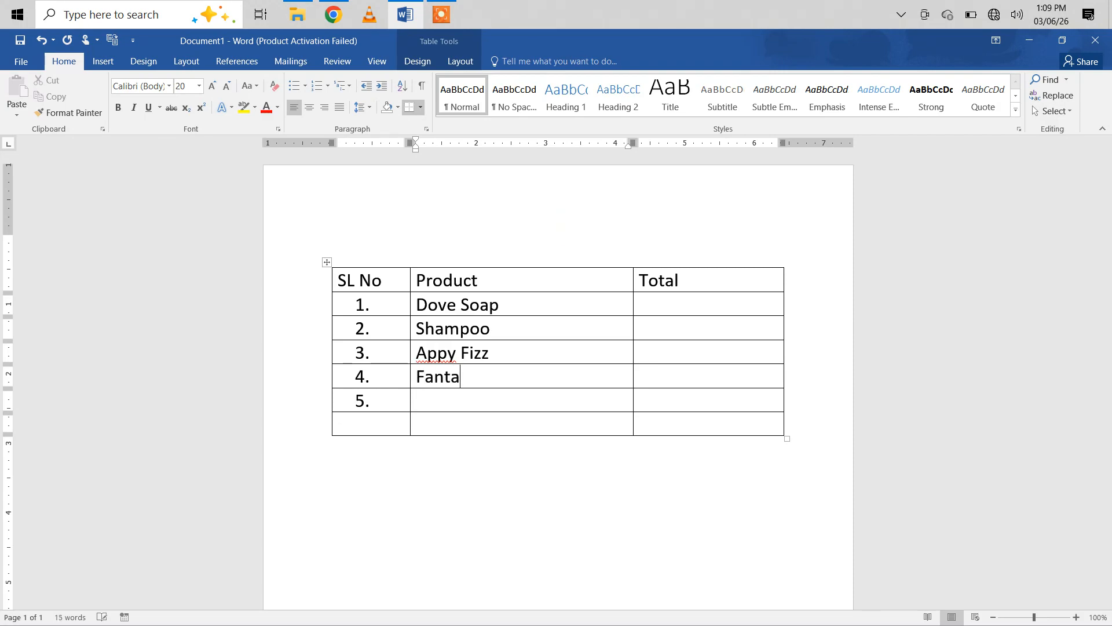
pyautogui.press('Down')
pyautogui.write('Grapes')
# Step: Enter 98 for Dove Soap and 34 for Shampoo in the Total column
pyautogui.click(669, 308)
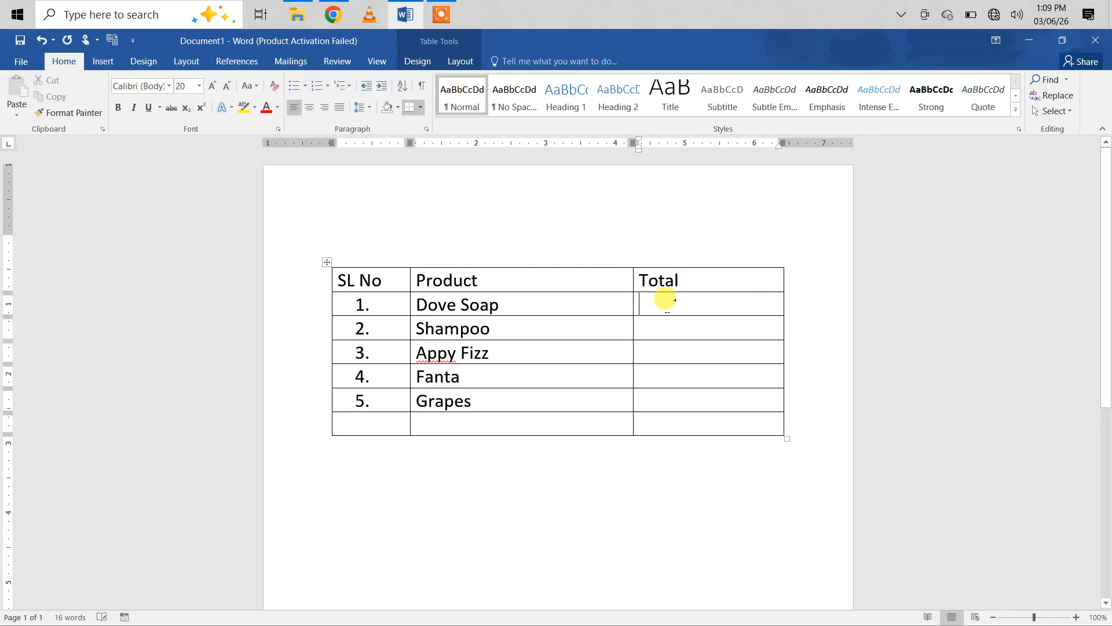
pyautogui.write('22300')
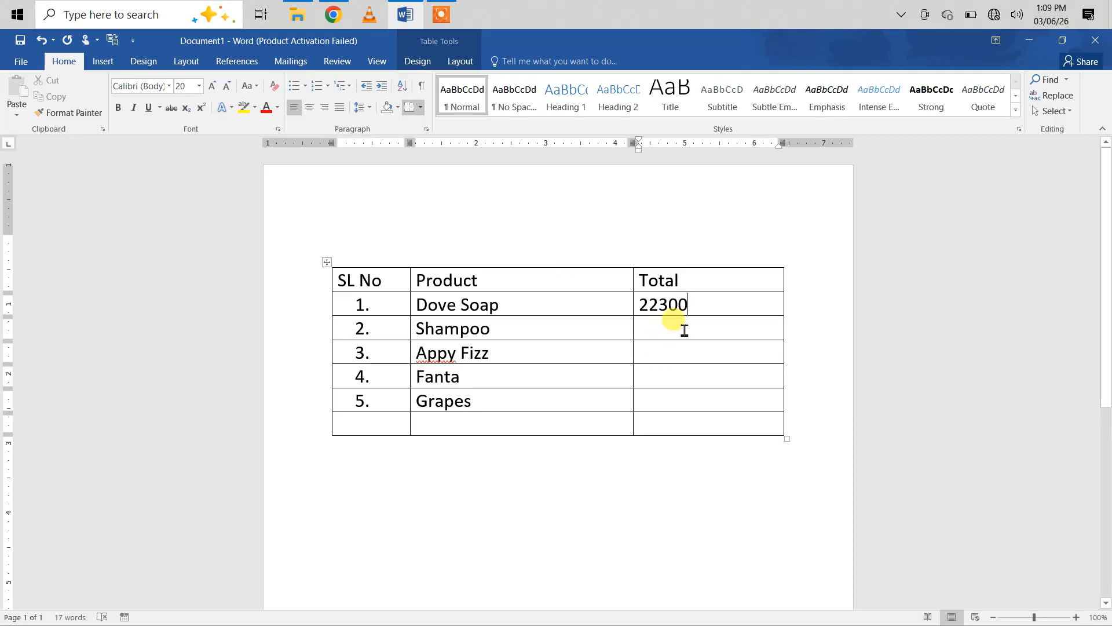
pyautogui.press('BackSpace')
pyautogui.press('BackSpace')
pyautogui.press('BackSpace')
pyautogui.press('BackSpace')
pyautogui.press('BackSpace')
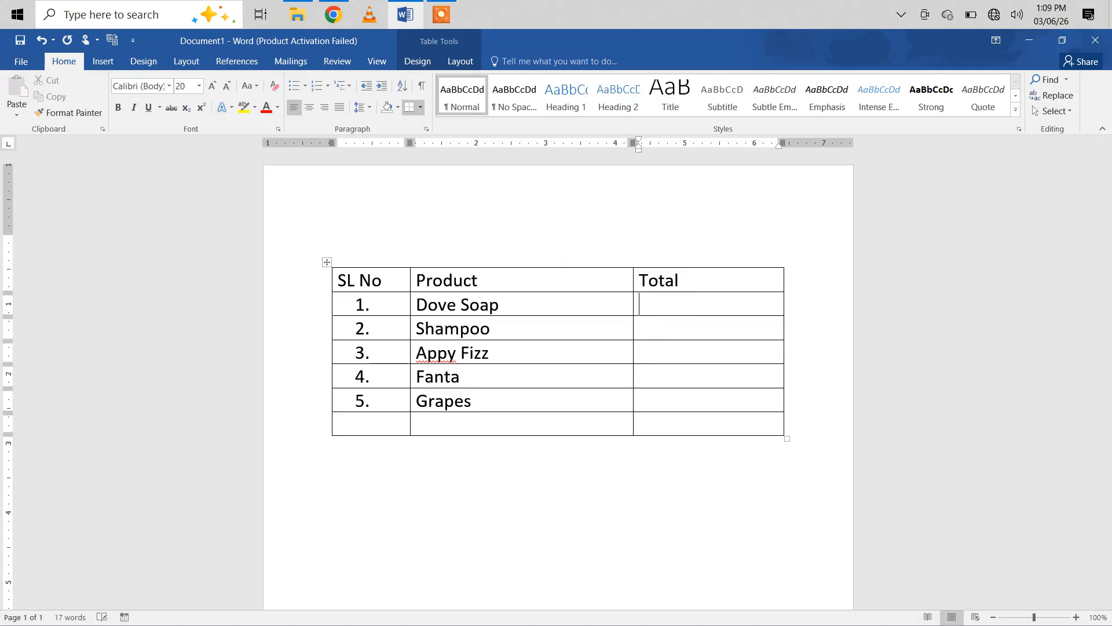
pyautogui.write('98')
pyautogui.click(680, 321)
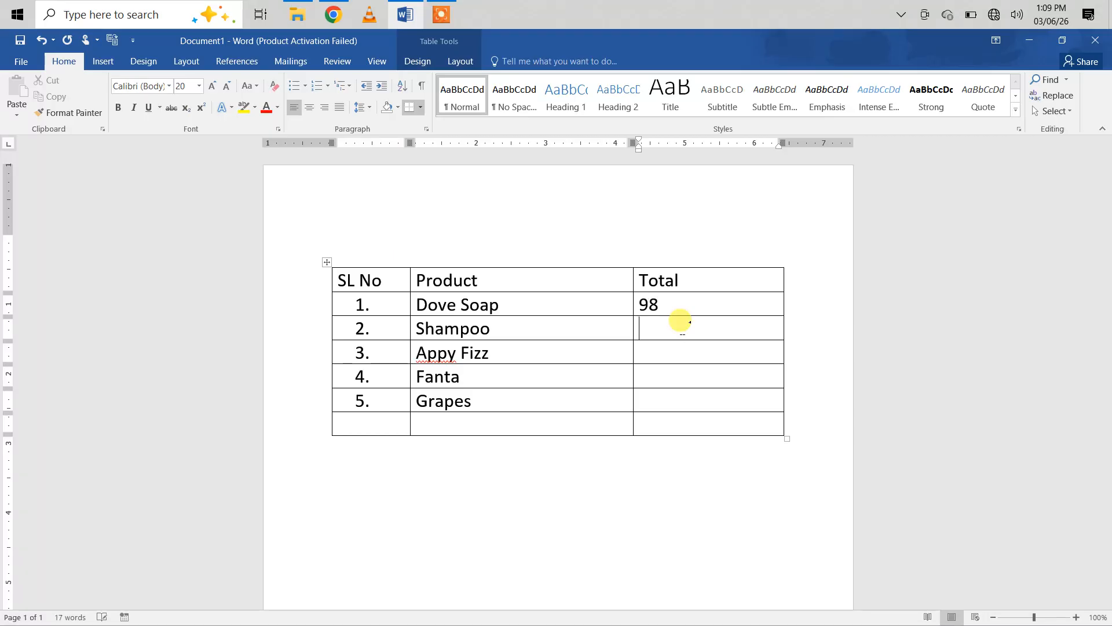
pyautogui.write('34')
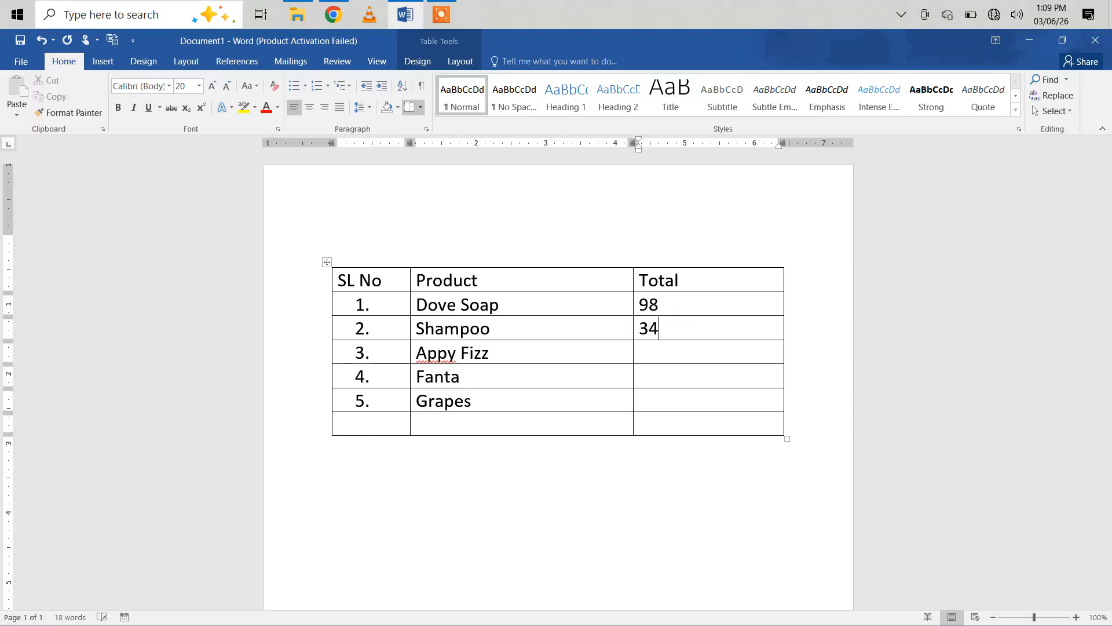
# Step: Enter 78 for Appy Fizz, 85 for Fanta and 220 for Grapes in the Total column
pyautogui.press('Down')
pyautogui.write('78')
pyautogui.press('Down')
pyautogui.write('85')
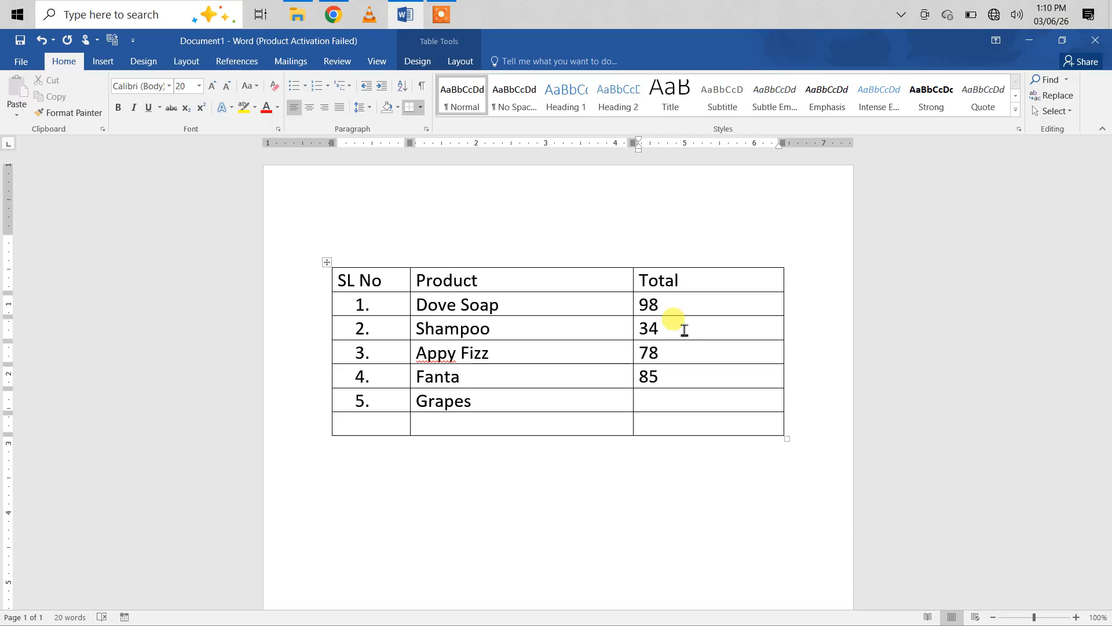
pyautogui.press('Down')
pyautogui.write('220')
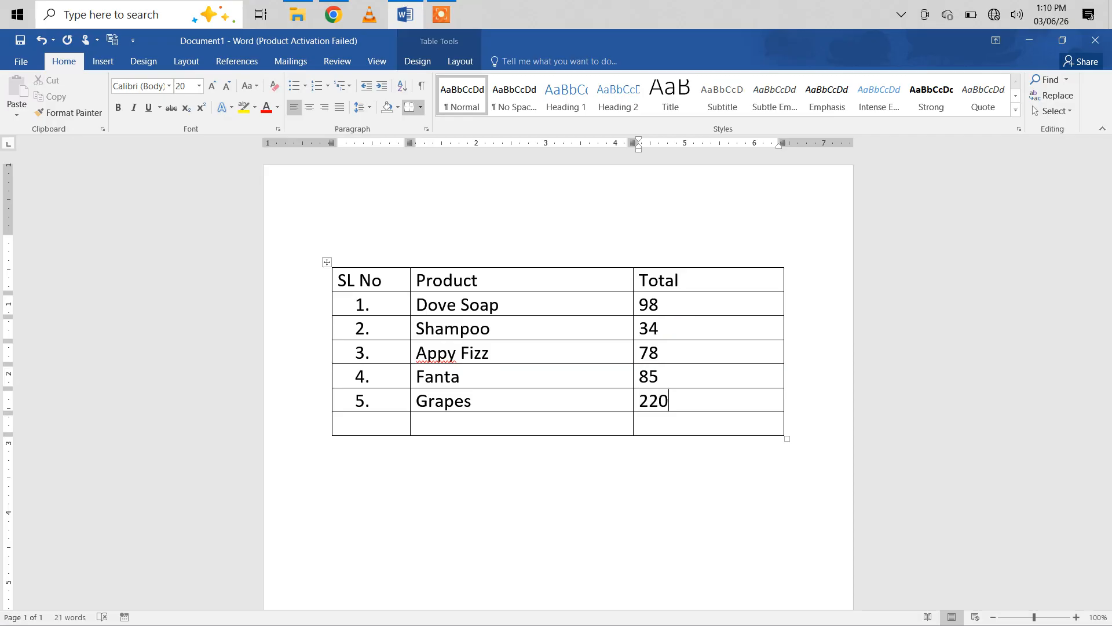
# Step: Merge the first two cells of the table's empty last row into one cell
pyautogui.click(348, 422)
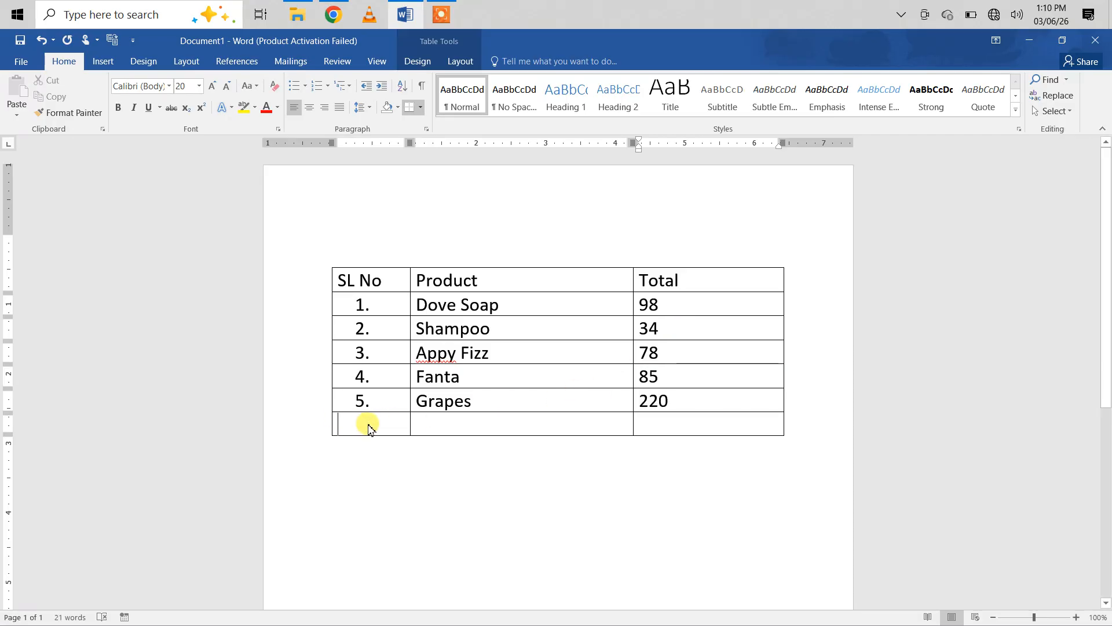
pyautogui.moveTo(368, 427); pyautogui.dragTo(506, 426)
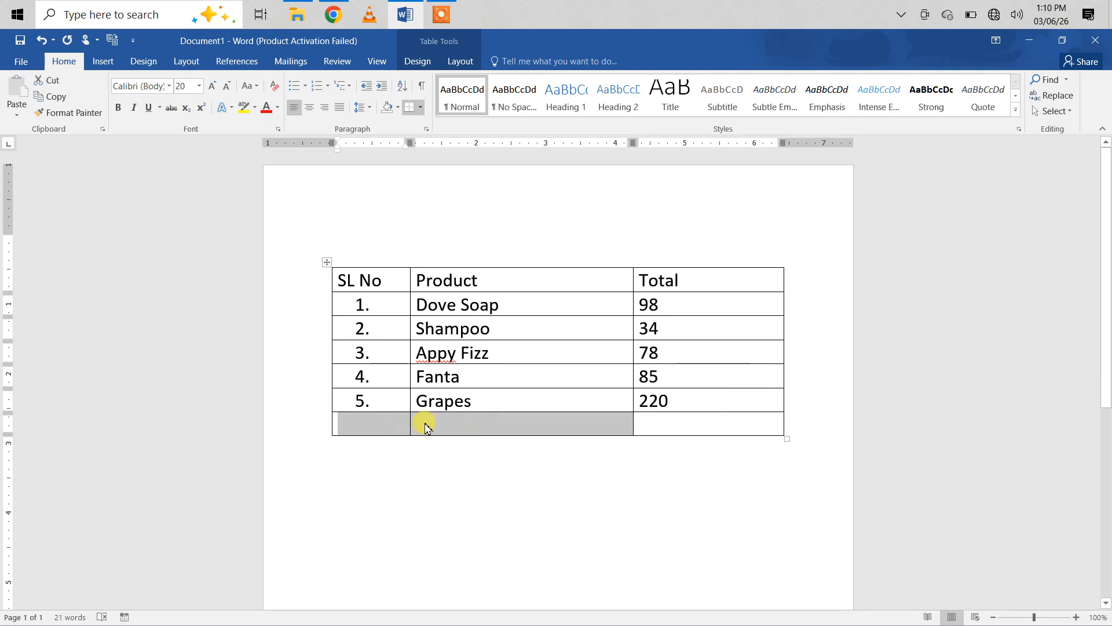
pyautogui.click(424, 423)
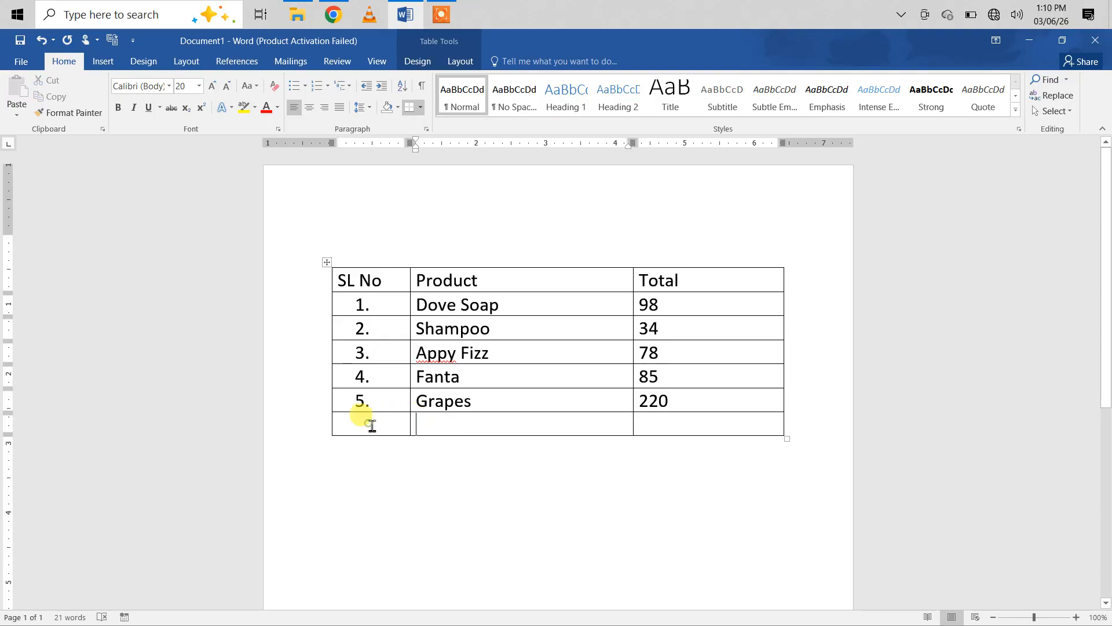
pyautogui.moveTo(369, 423); pyautogui.dragTo(484, 427)
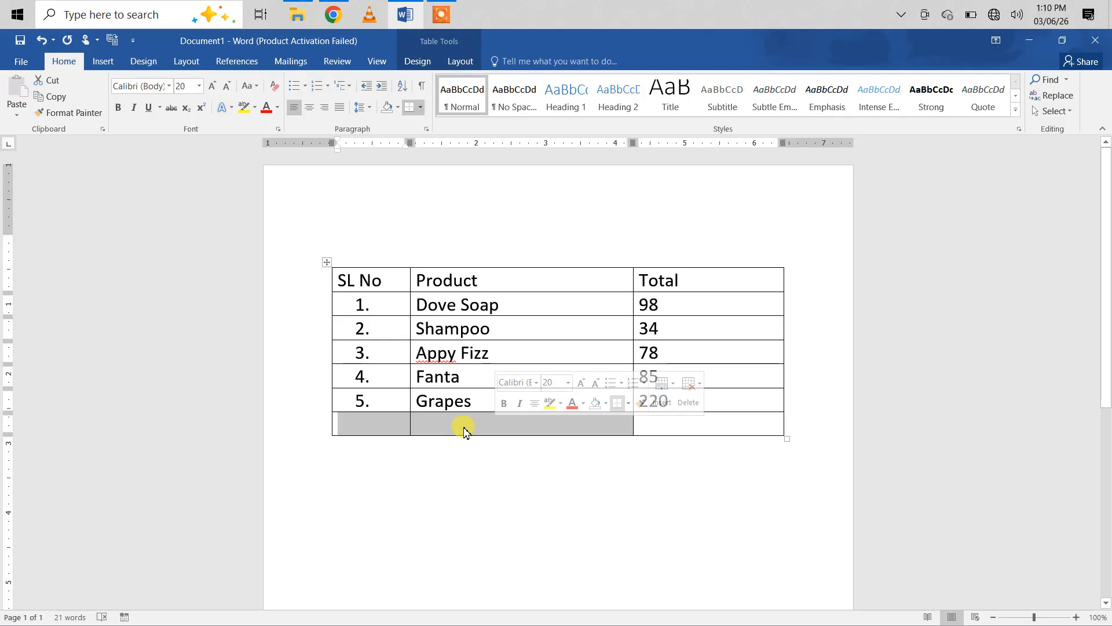
pyautogui.rightClick(464, 429)
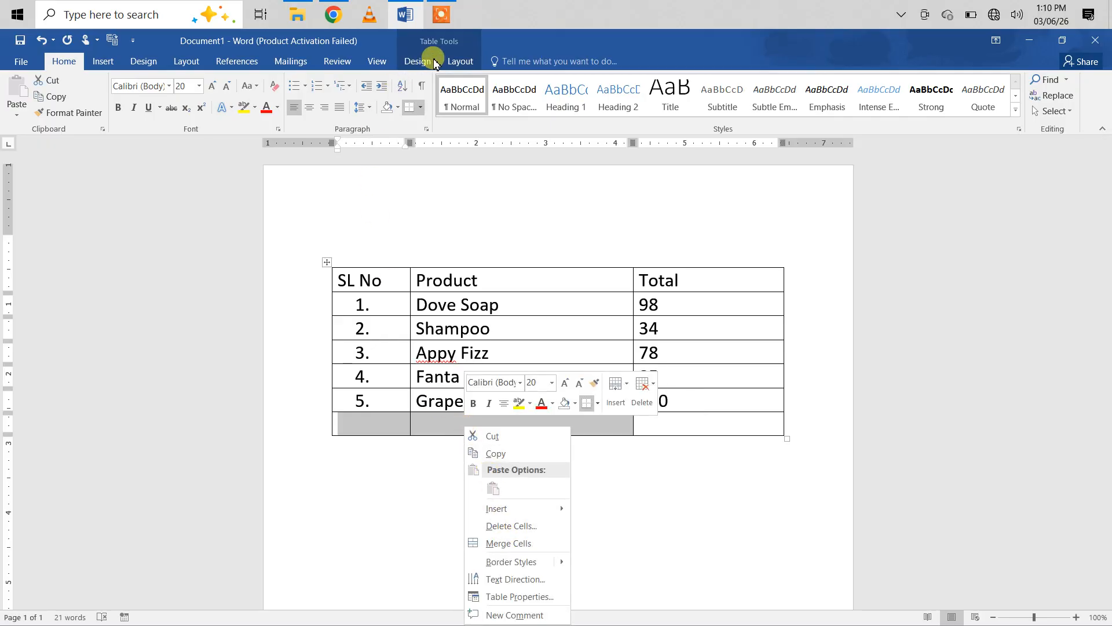
pyautogui.click(456, 63)
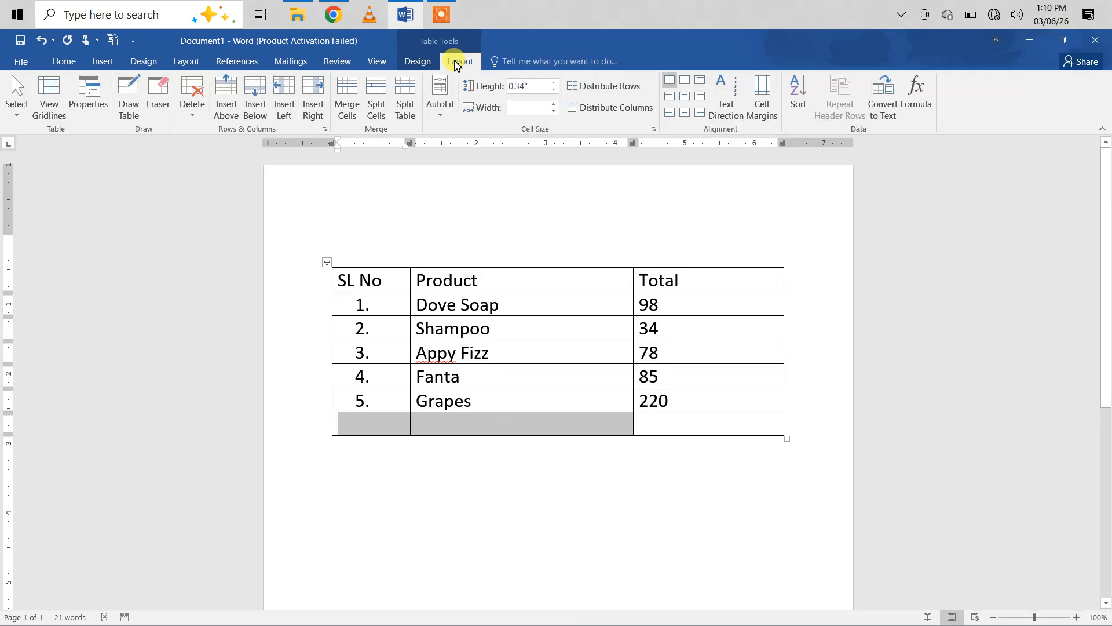
pyautogui.click(347, 102)
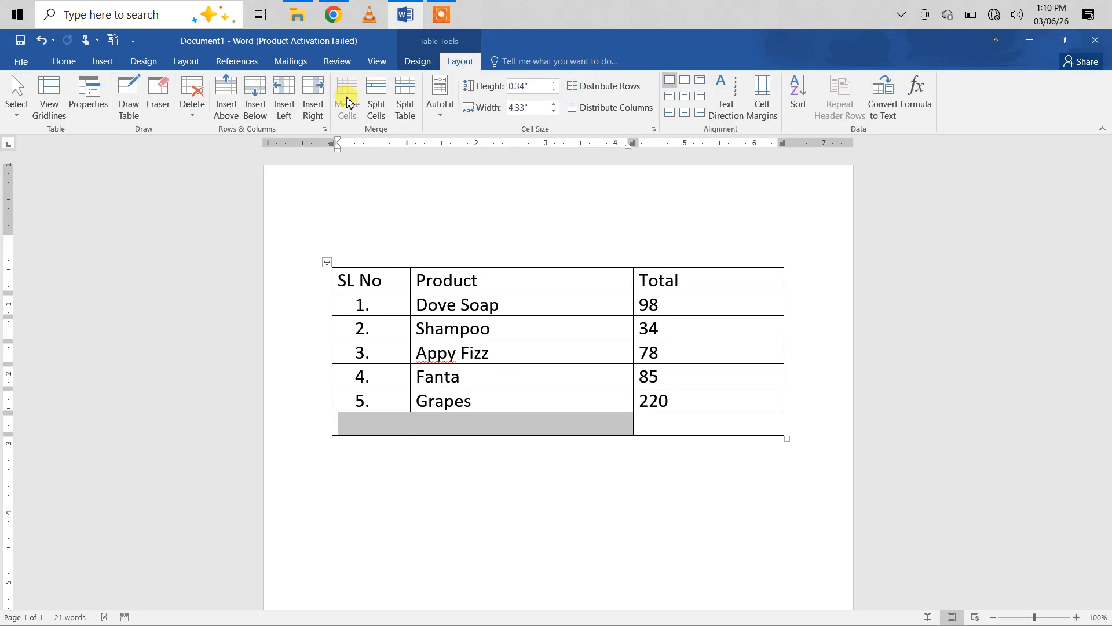
# Step: Label the merged cell Total and place the cursor in the empty cell beside it, below 220
pyautogui.click(364, 428)
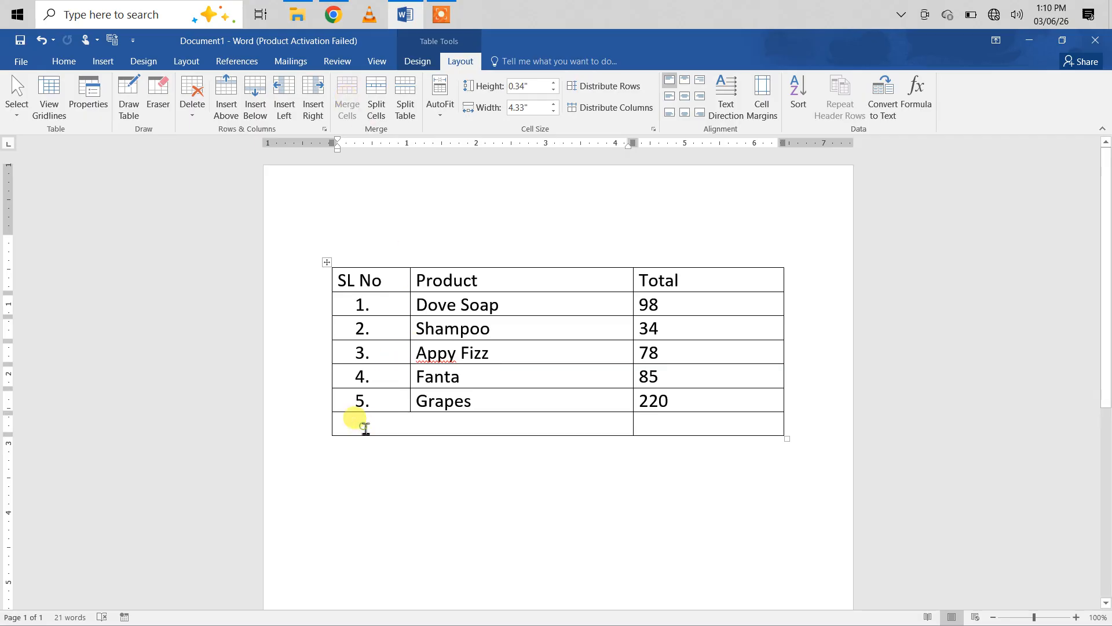
pyautogui.write('Total')
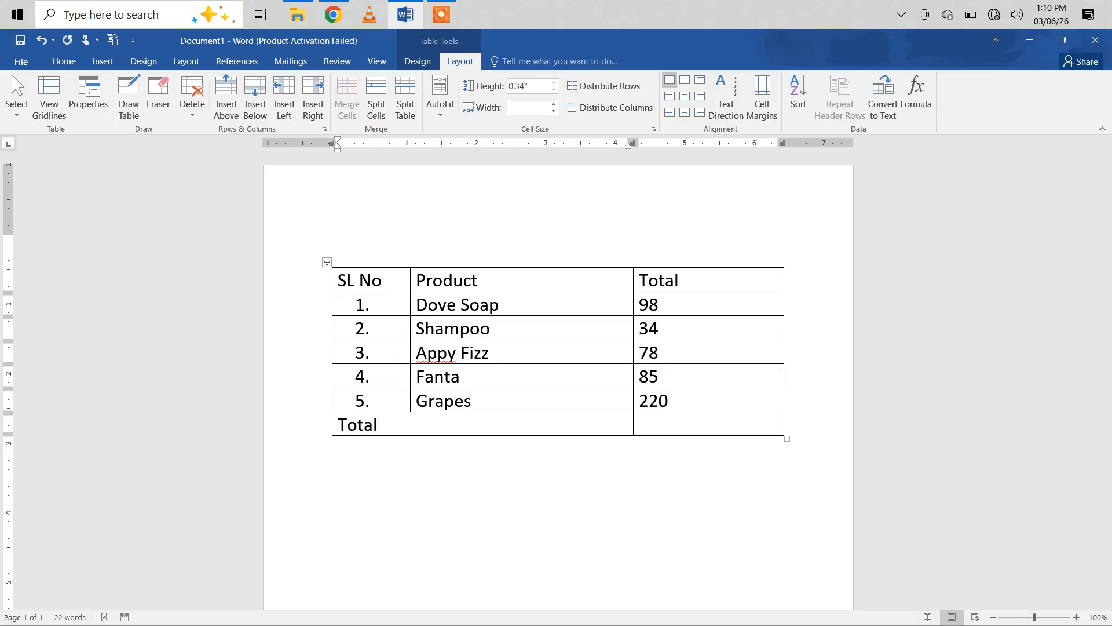
pyautogui.click(658, 429)
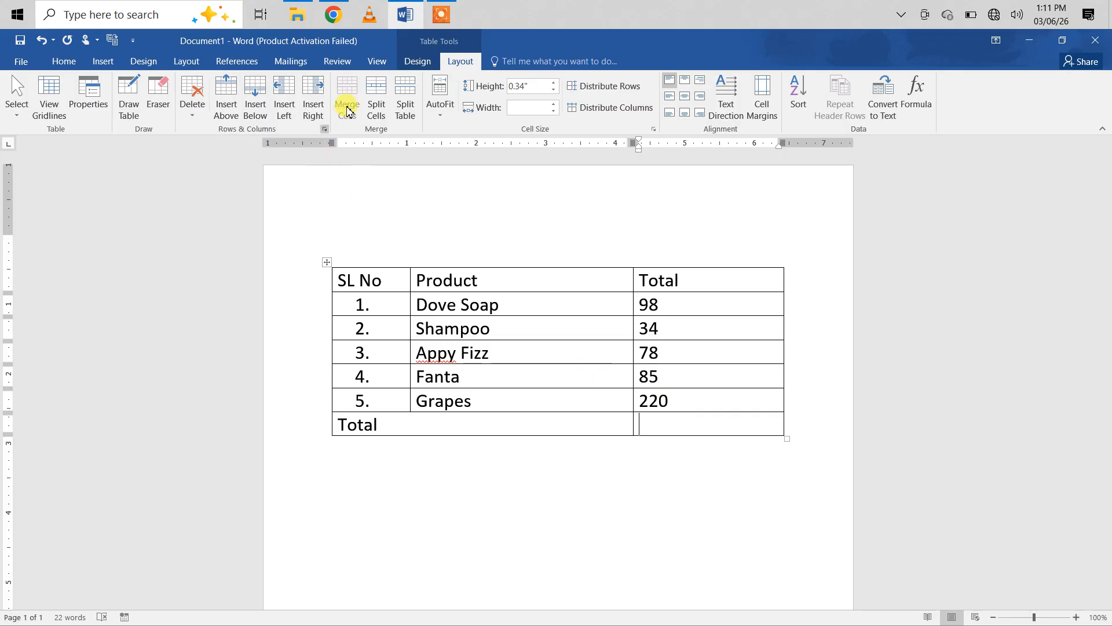
# Step: Insert a formula in the empty cell beside Total that uses AVERAGE instead of SUM on the amounts above
pyautogui.click(416, 61)
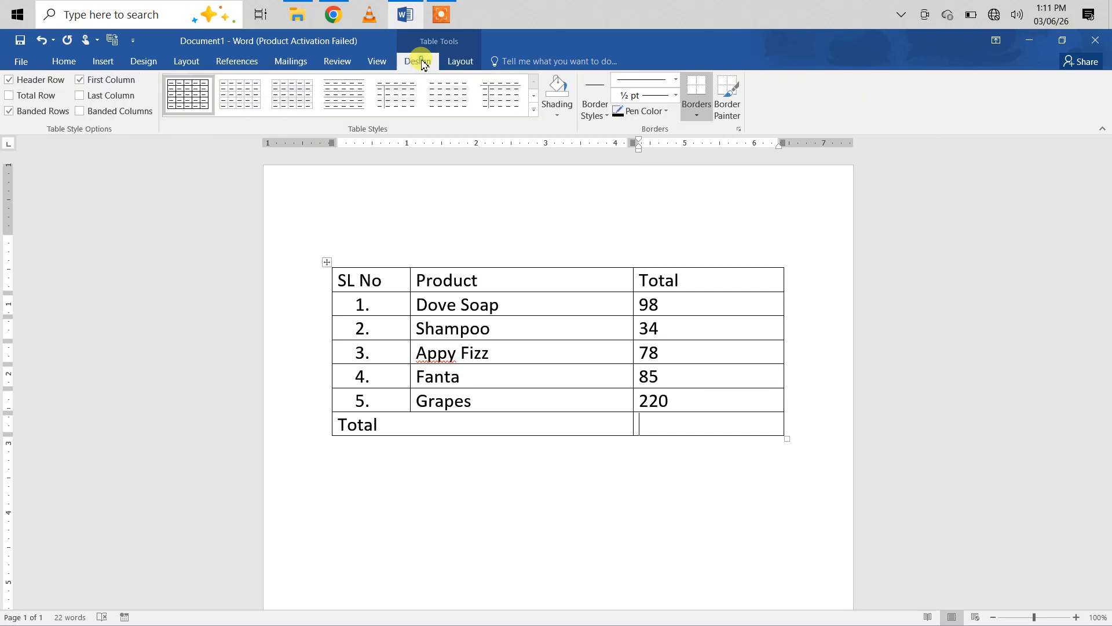
pyautogui.click(458, 61)
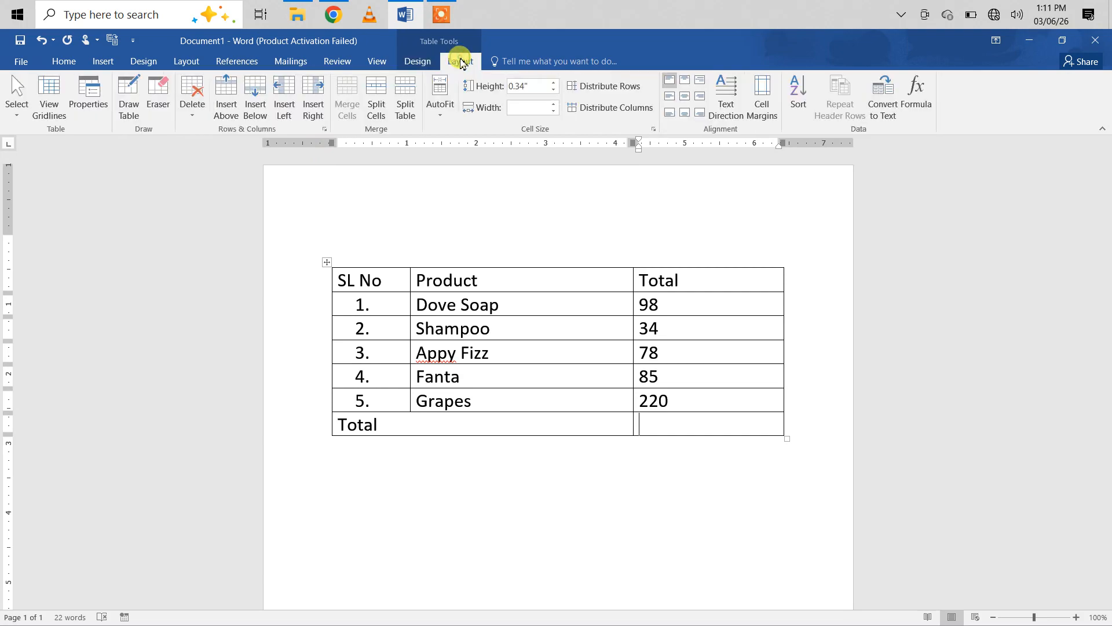
pyautogui.click(913, 106)
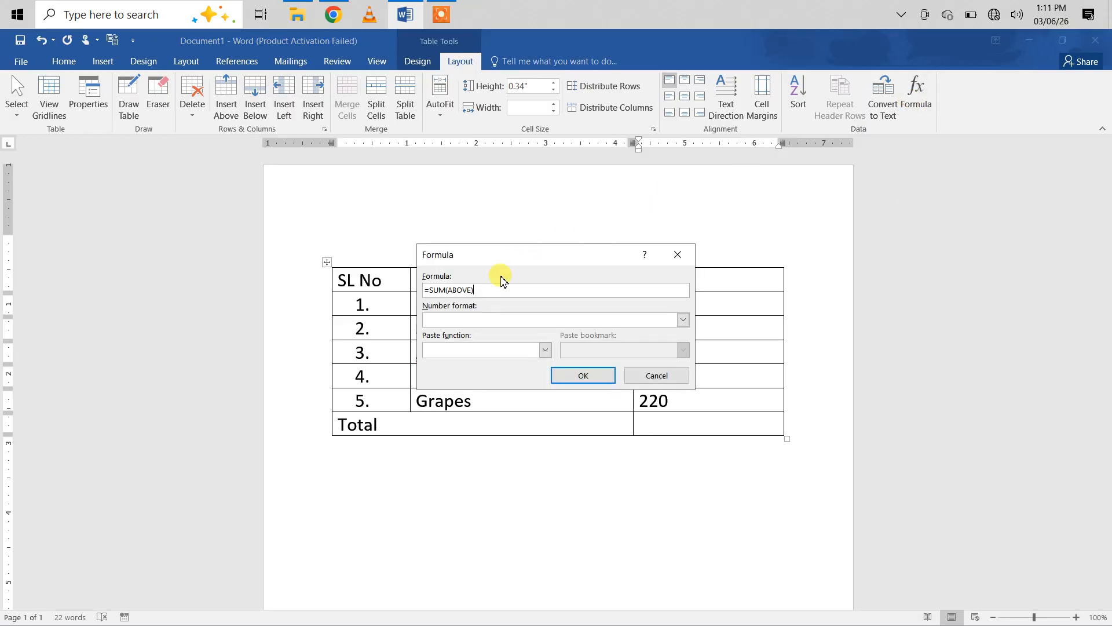
pyautogui.click(544, 351)
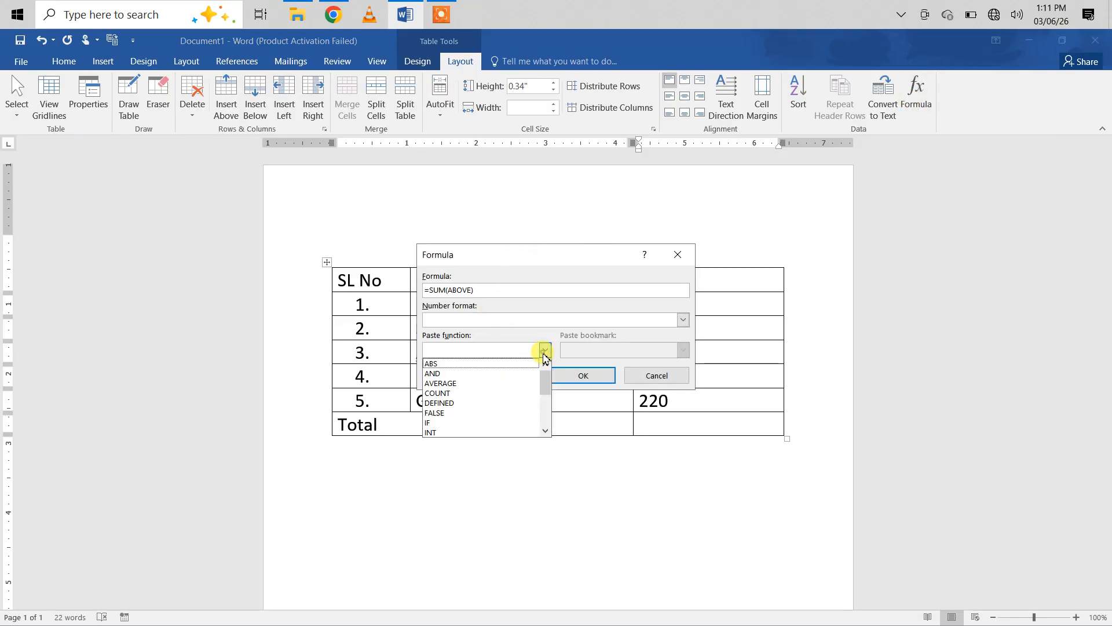
pyautogui.click(439, 384)
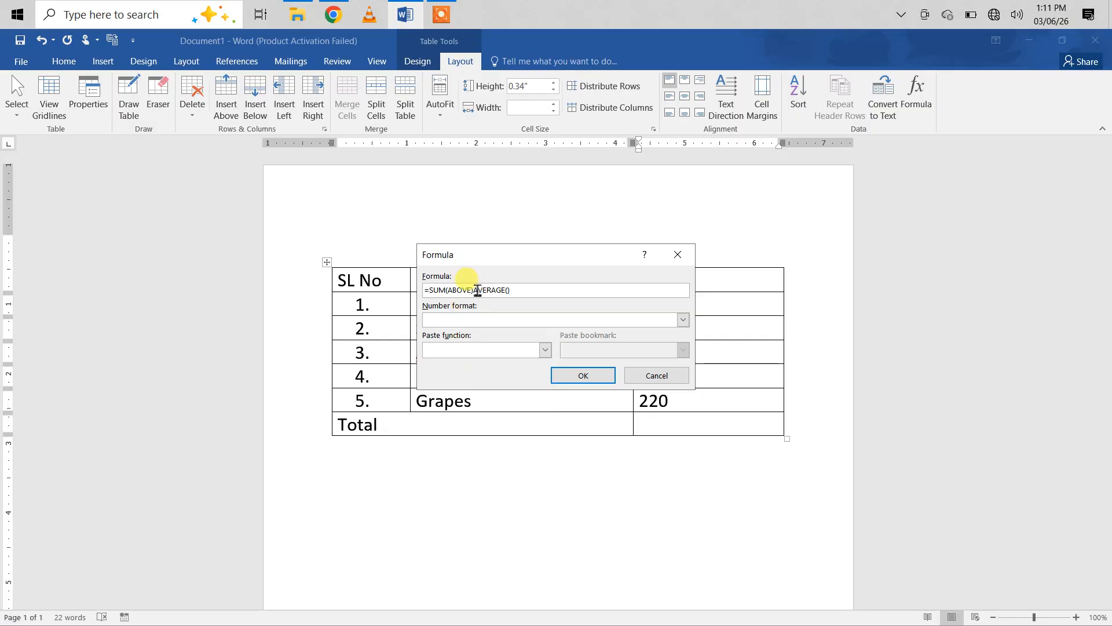
pyautogui.moveTo(474, 290); pyautogui.dragTo(433, 290)
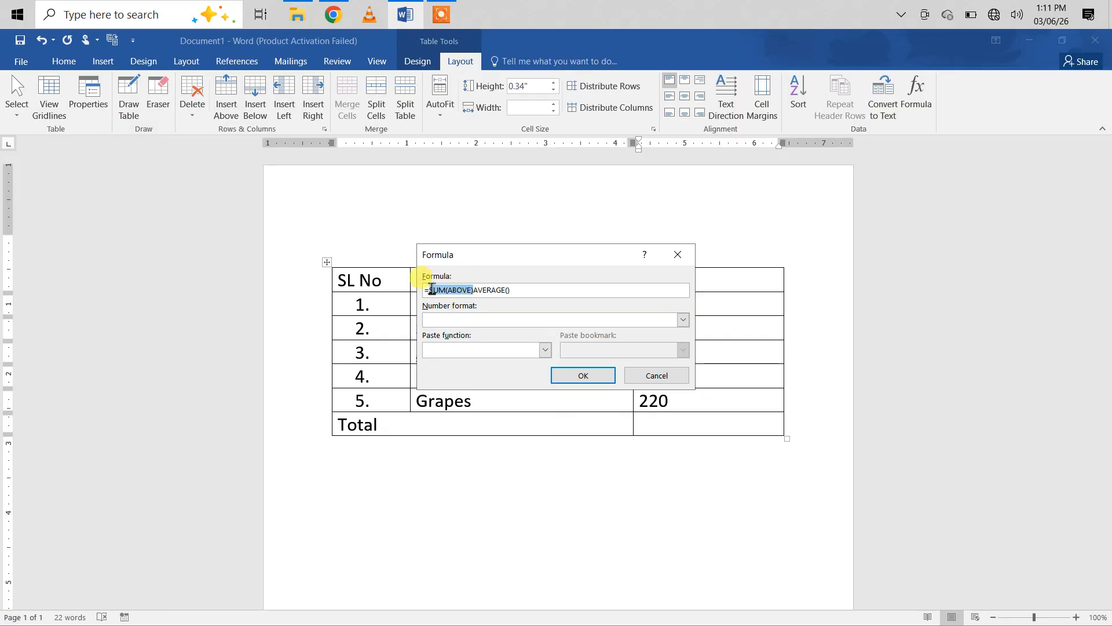
pyautogui.press('BackSpace')
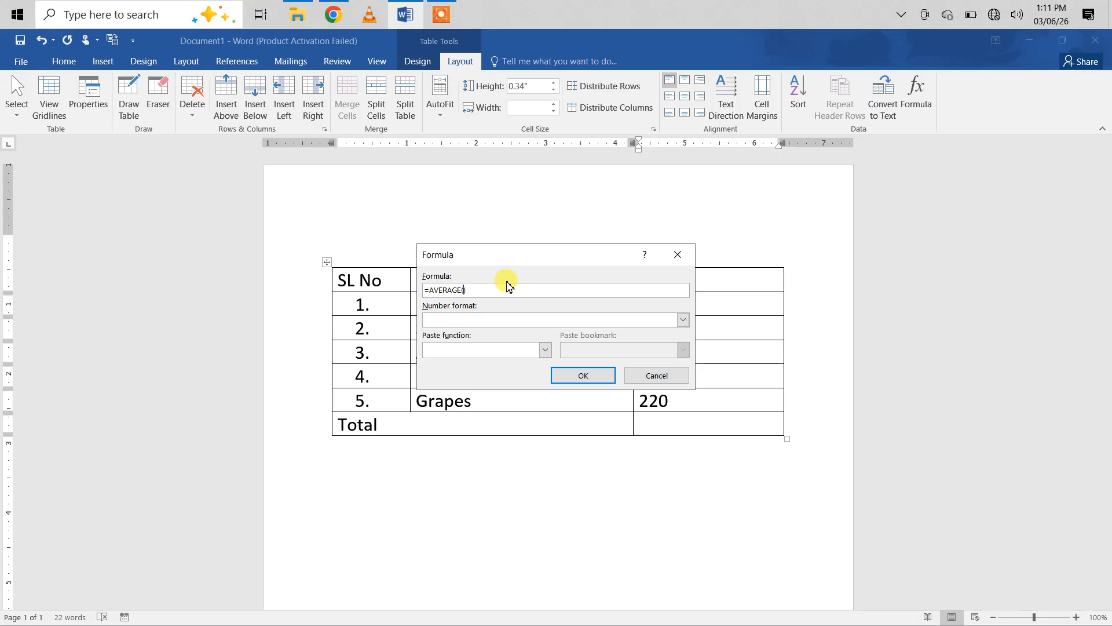
pyautogui.write('above')
pyautogui.click(582, 376)
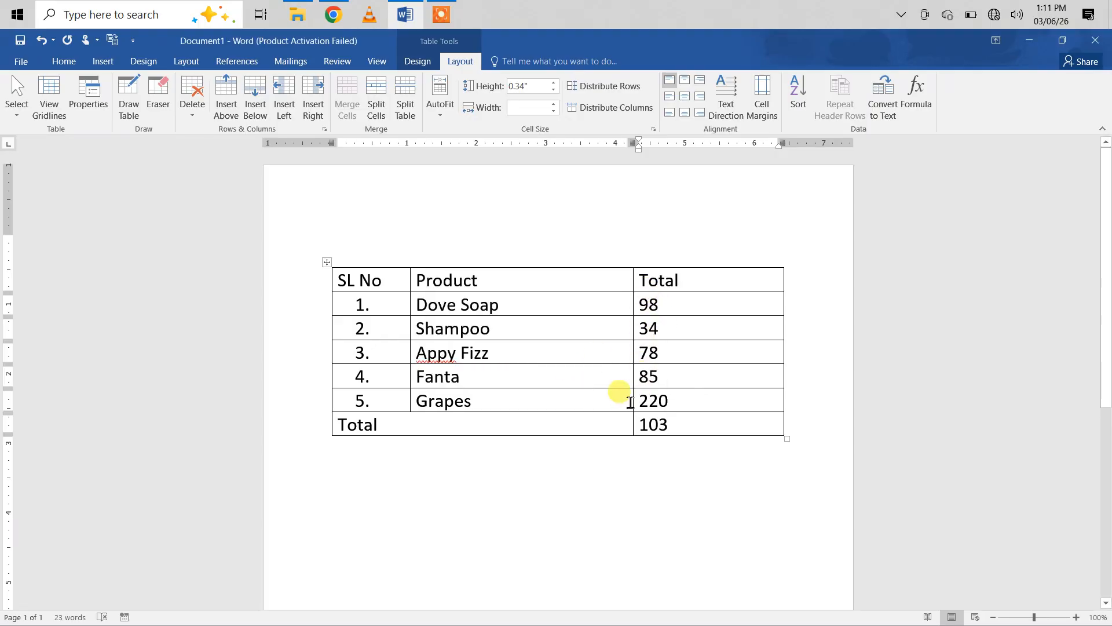
# Step: Add a rupee symbol on the line above the table by converting the character code 20b9
pyautogui.click(365, 237)
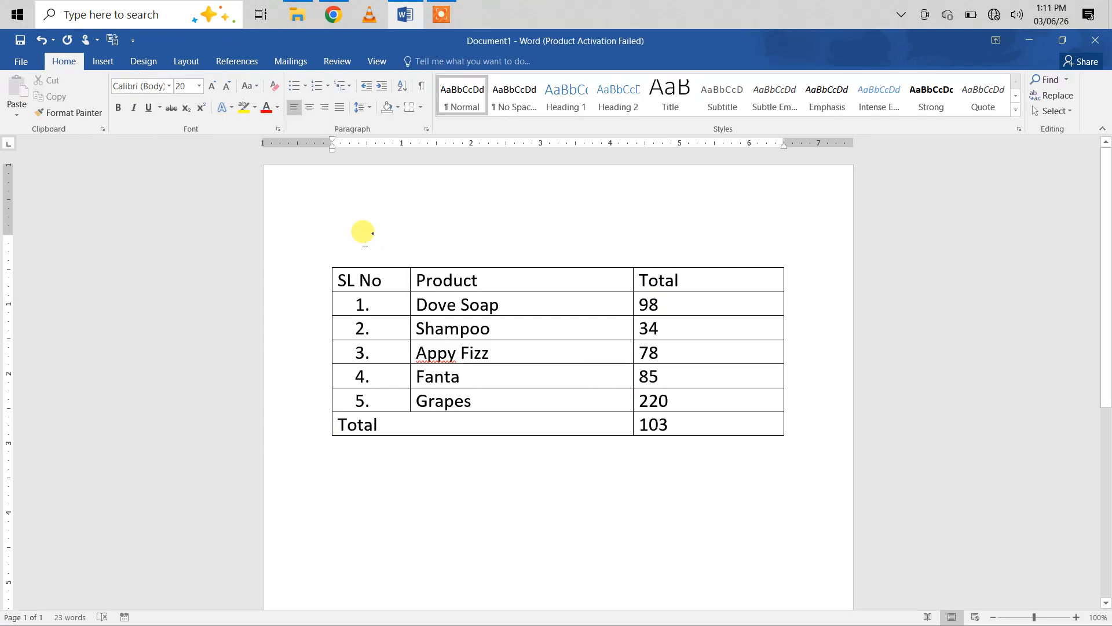
pyautogui.write('20')
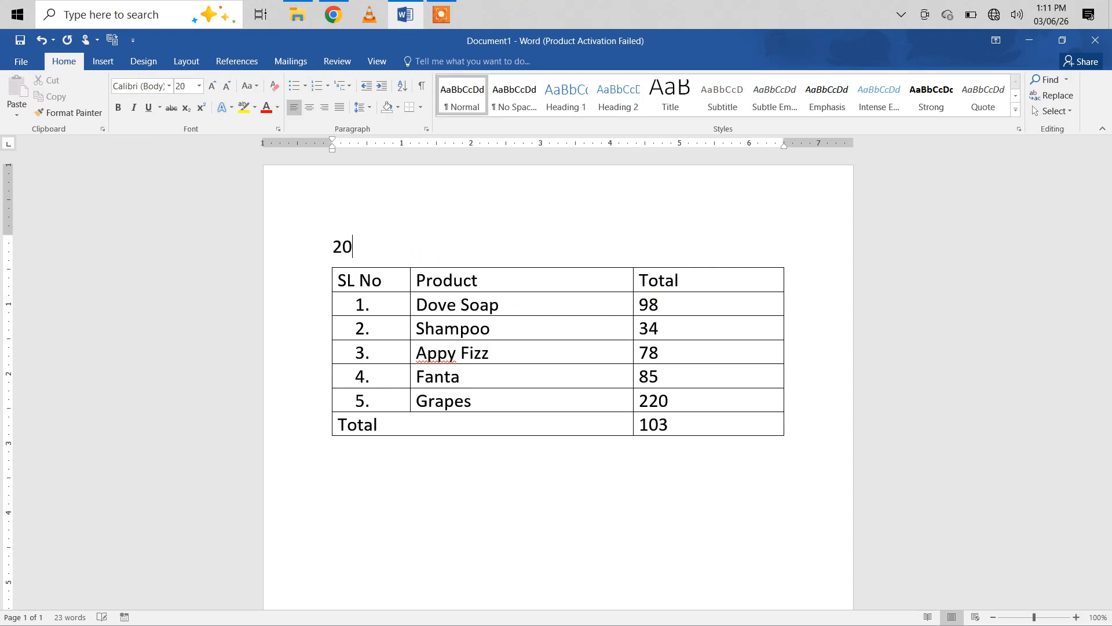
pyautogui.write('b9')
pyautogui.hotkey('alt', 'x')
pyautogui.moveTo(352, 243); pyautogui.dragTo(323, 236)
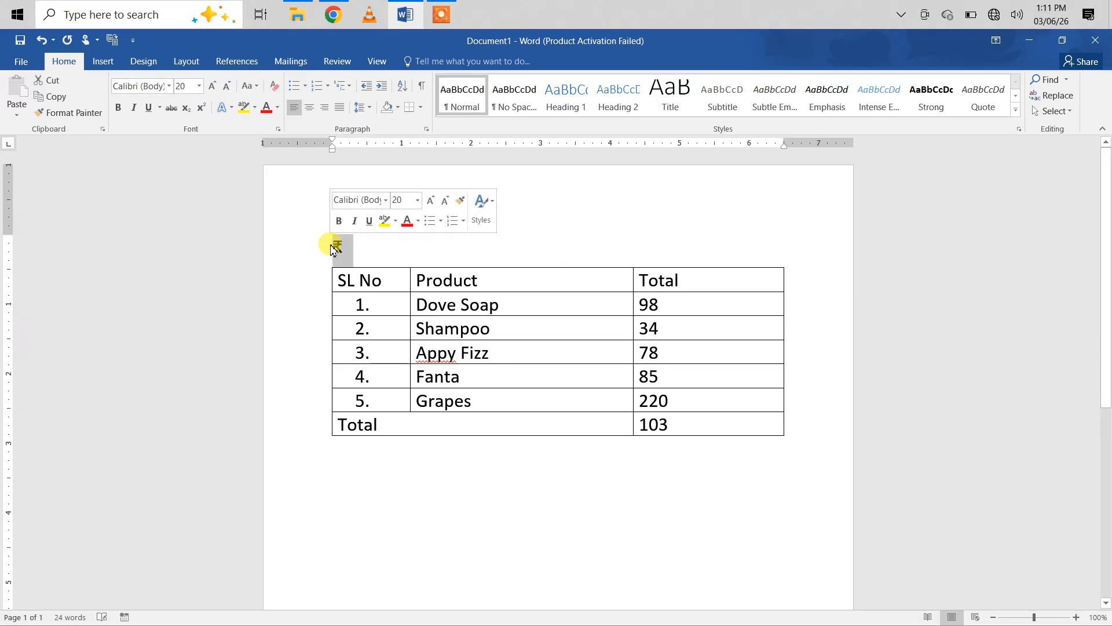
pyautogui.click(360, 253)
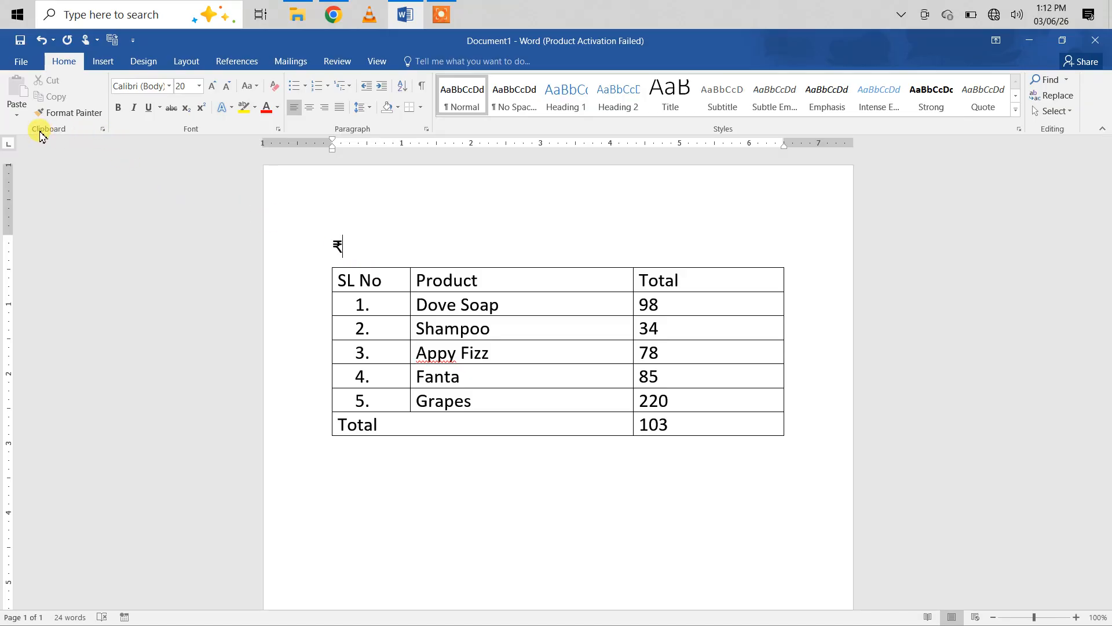
# Step: Display the collected clipboard items and copy the rupee symbol above the table and the text Appy Fizz into them
pyautogui.click(103, 130)
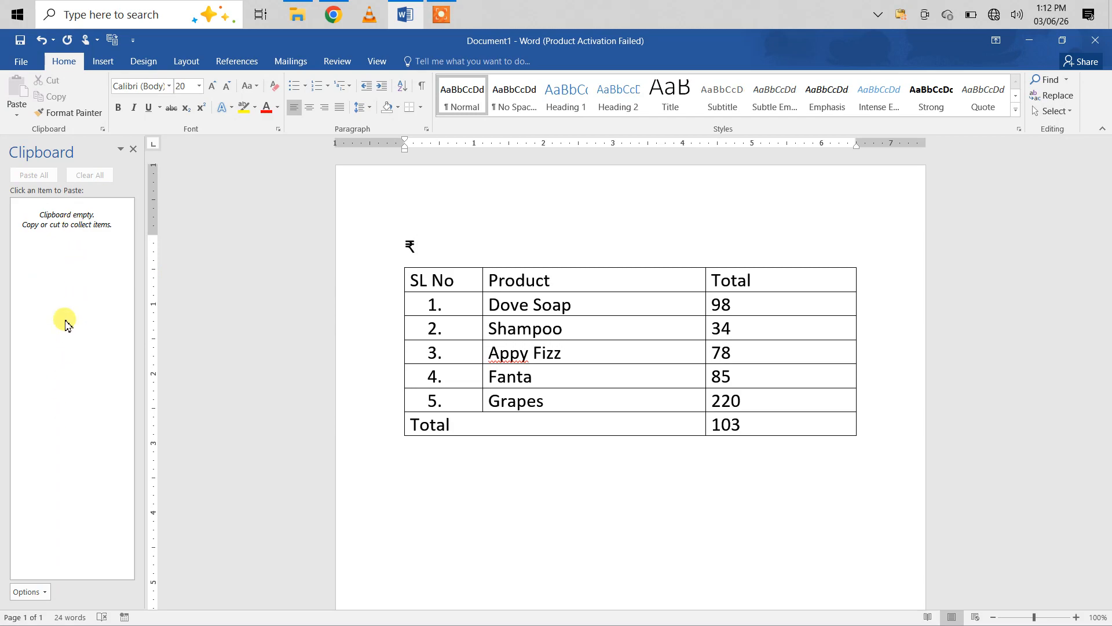
pyautogui.doubleClick(409, 242)
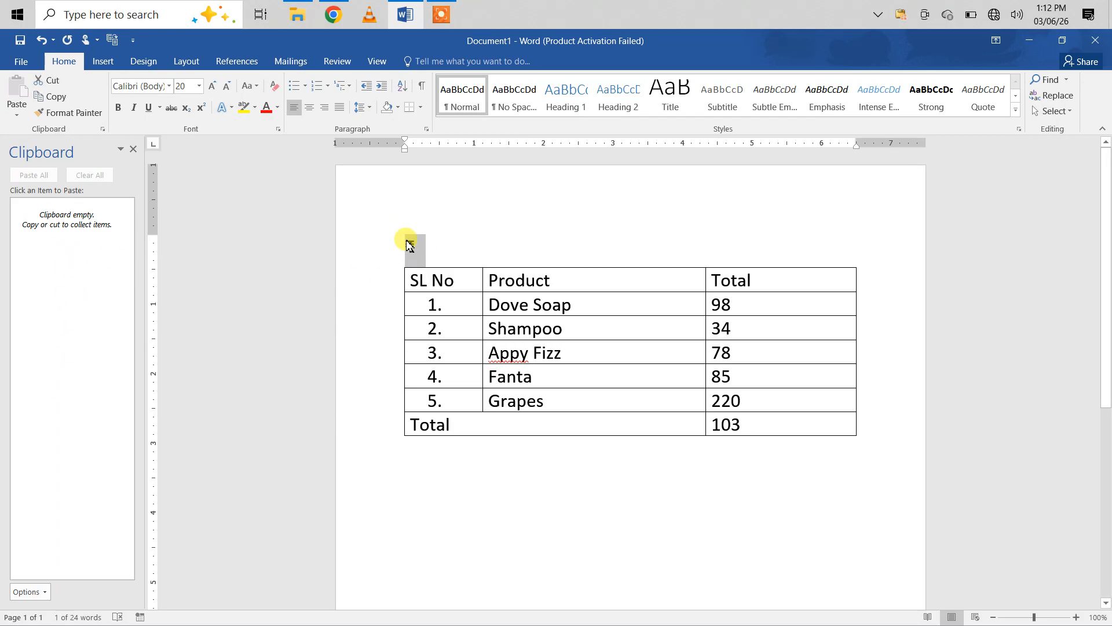
pyautogui.hotkey('ctrl', 'c')
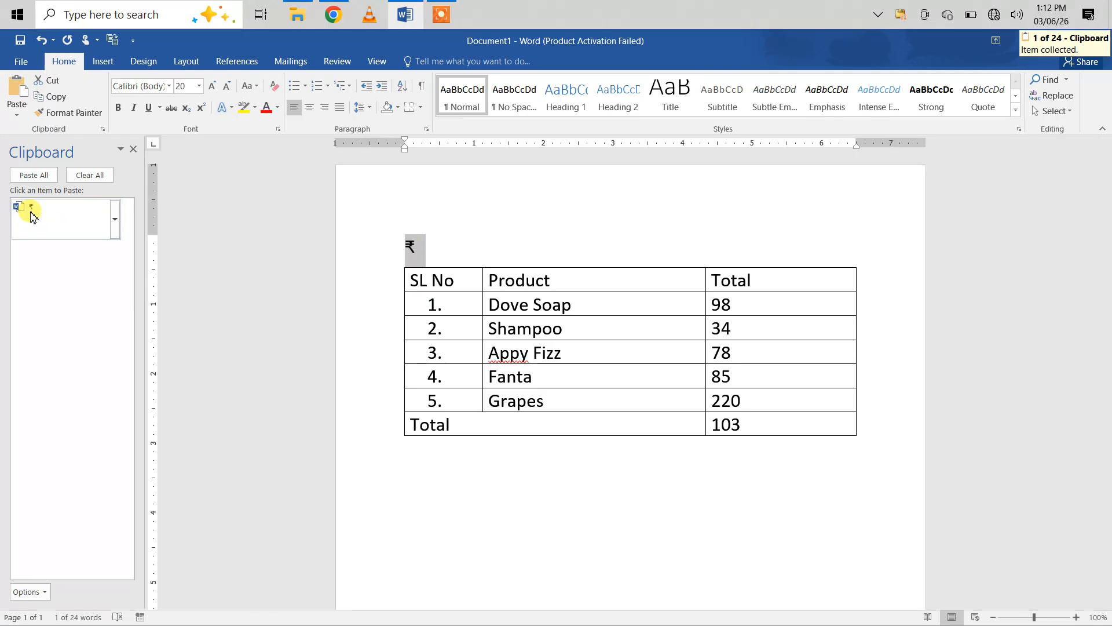
pyautogui.click(556, 355)
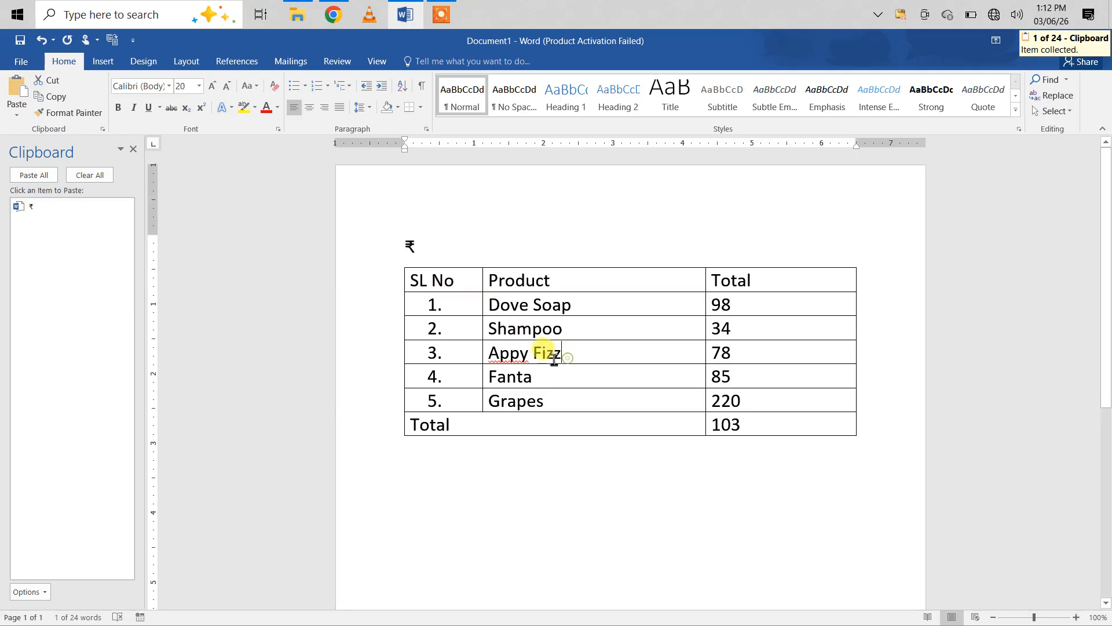
pyautogui.moveTo(555, 358); pyautogui.dragTo(500, 357)
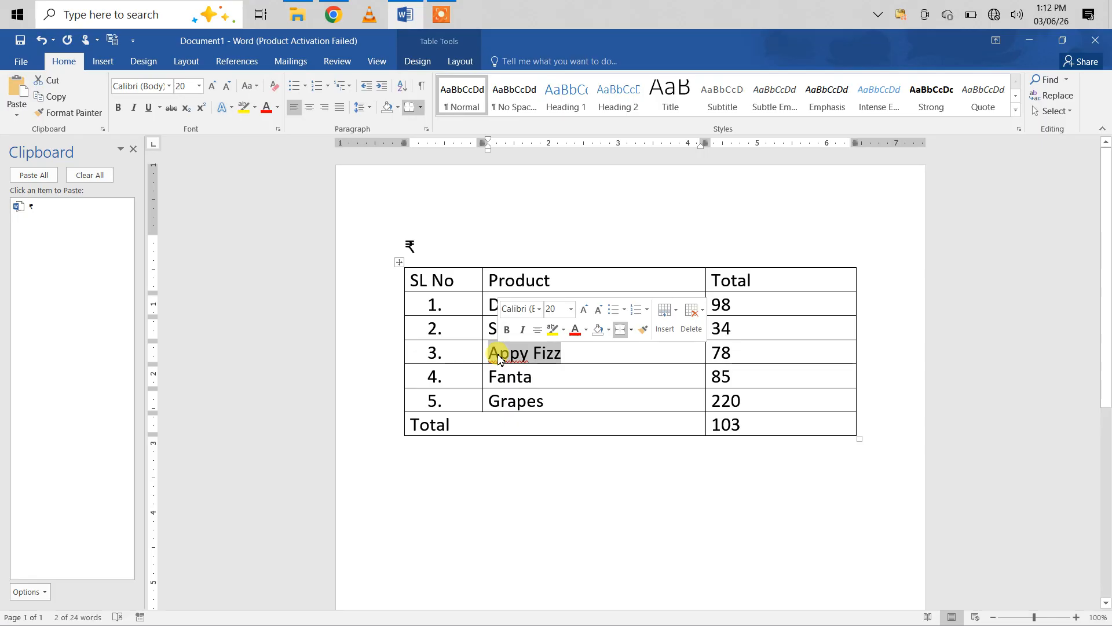
pyautogui.hotkey('ctrl', 'c')
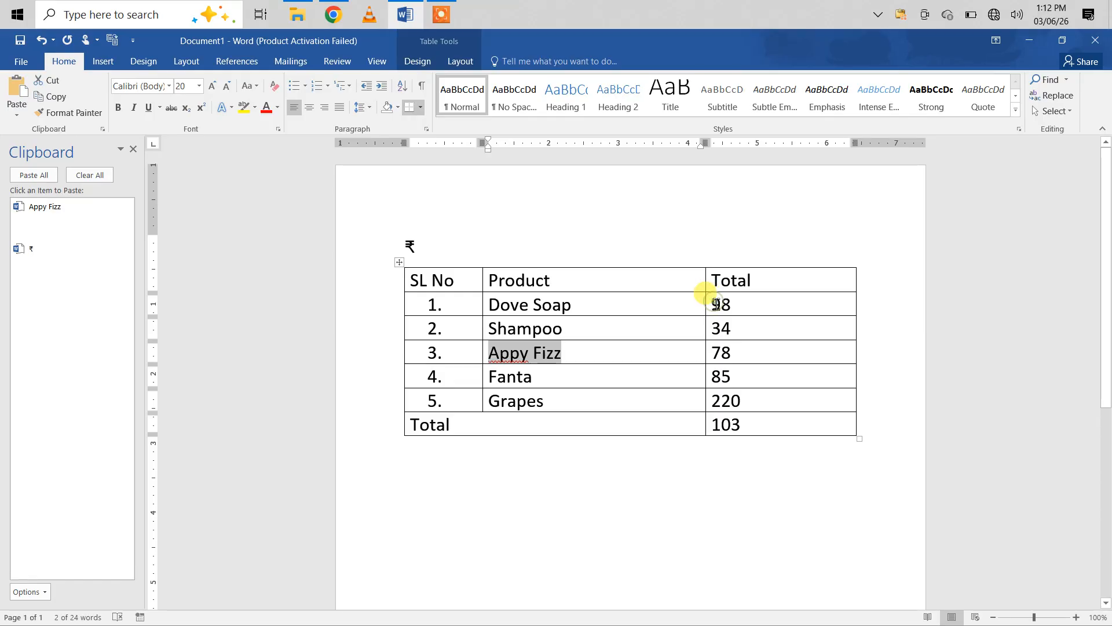
# Step: Try pasting the copied rupee symbol into all the Total column amounts at once, and undo that paste
pyautogui.moveTo(717, 305); pyautogui.dragTo(731, 427)
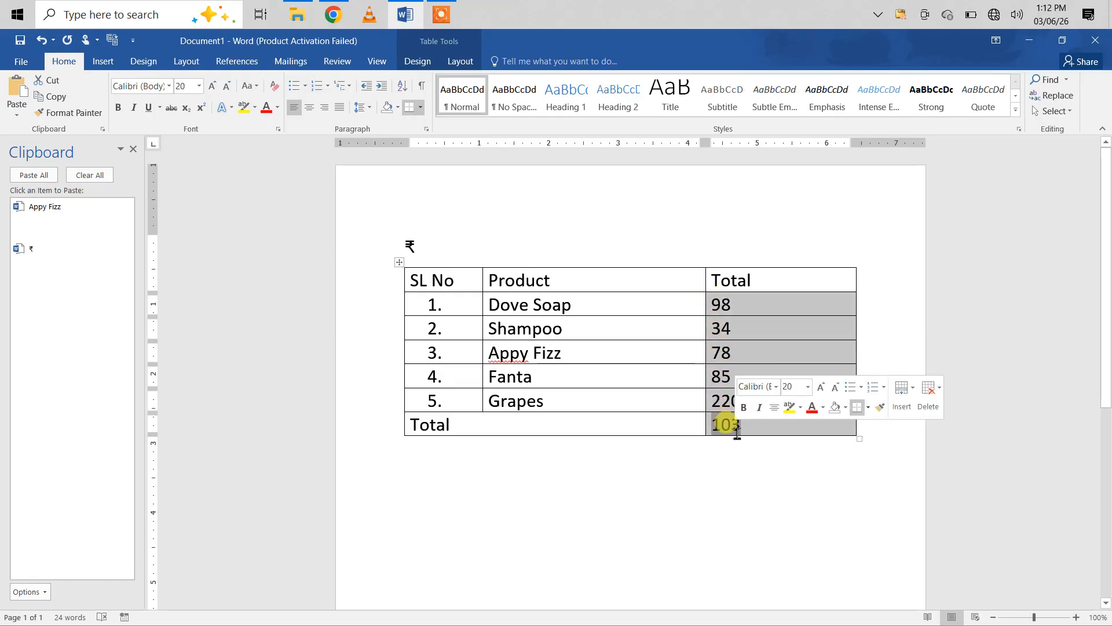
pyautogui.click(49, 250)
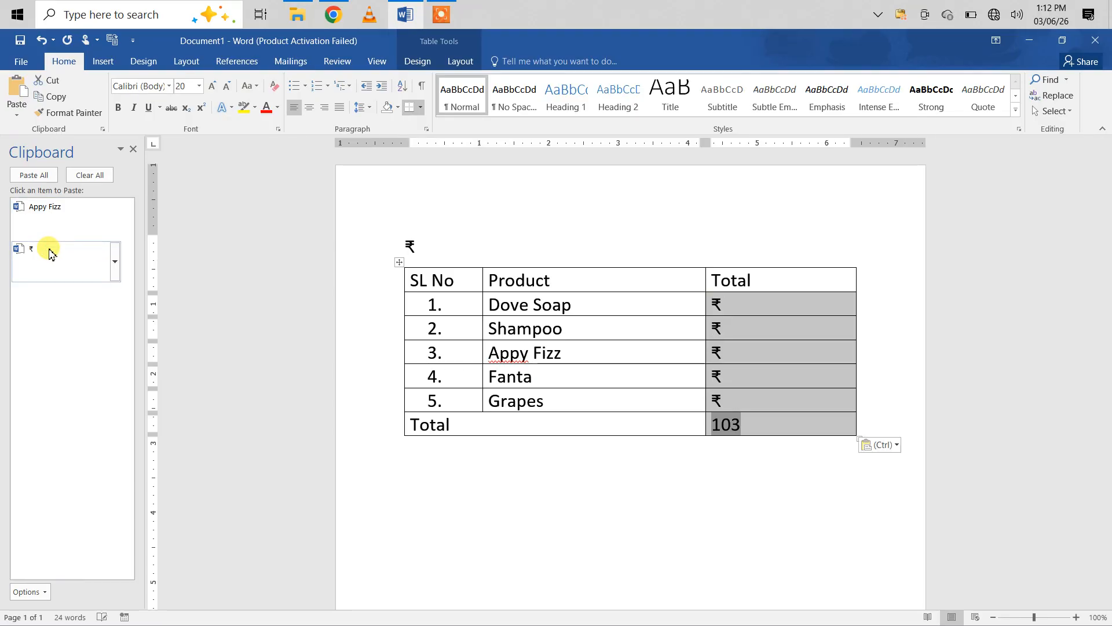
pyautogui.hotkey('ctrl', 'z')
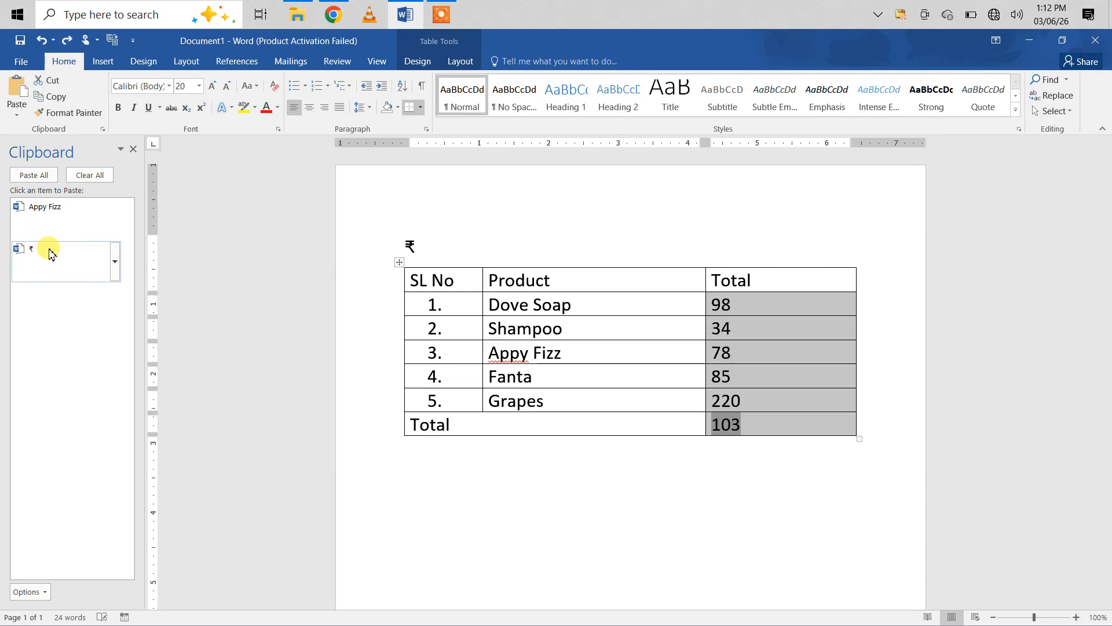
# Step: Paste the copied rupee symbol in front of Dove Soap's 98 and remove the extra space and line break
pyautogui.click(742, 347)
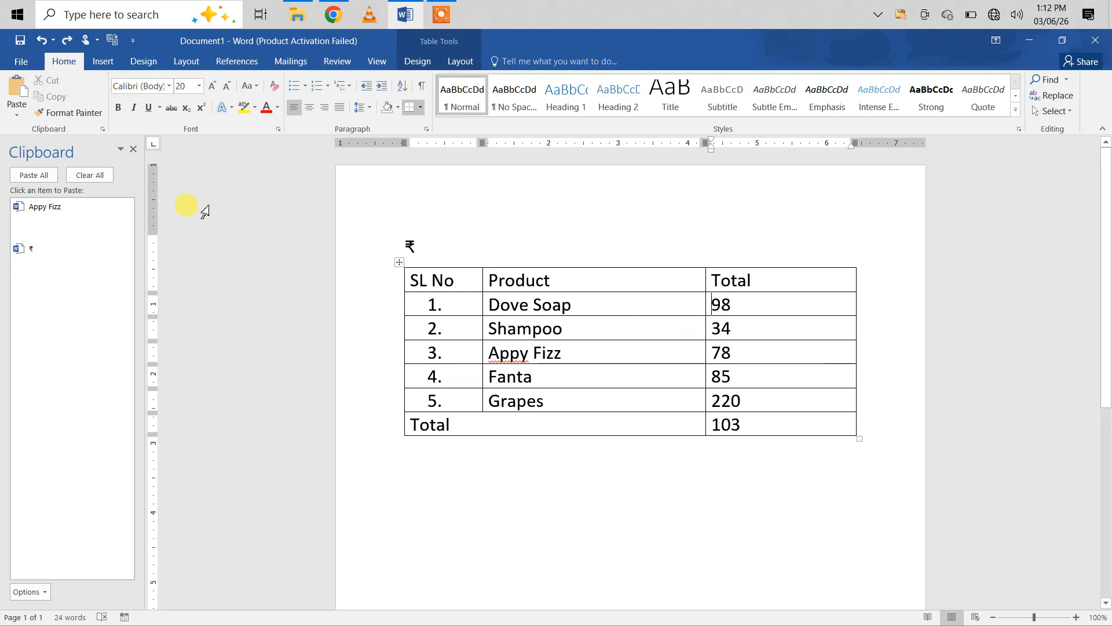
pyautogui.click(42, 255)
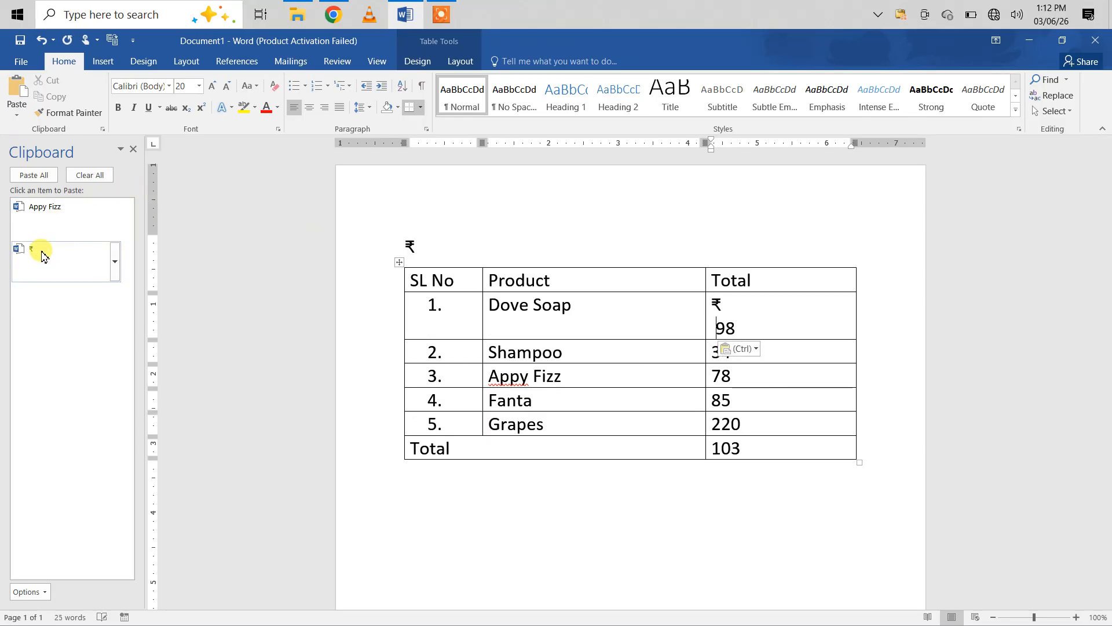
pyautogui.press('BackSpace')
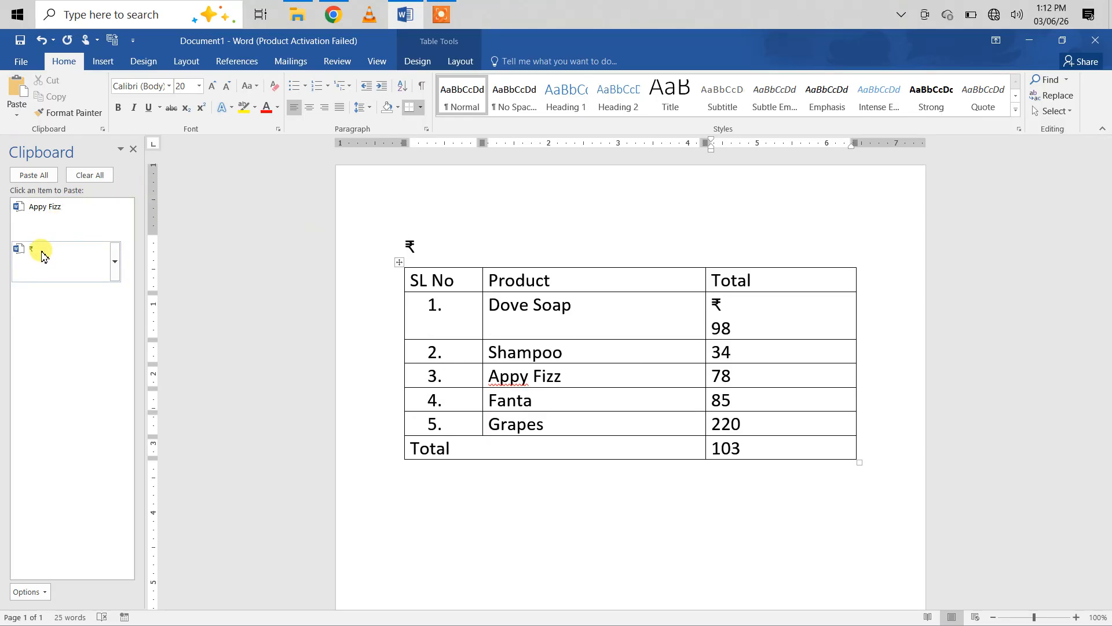
pyautogui.press('BackSpace')
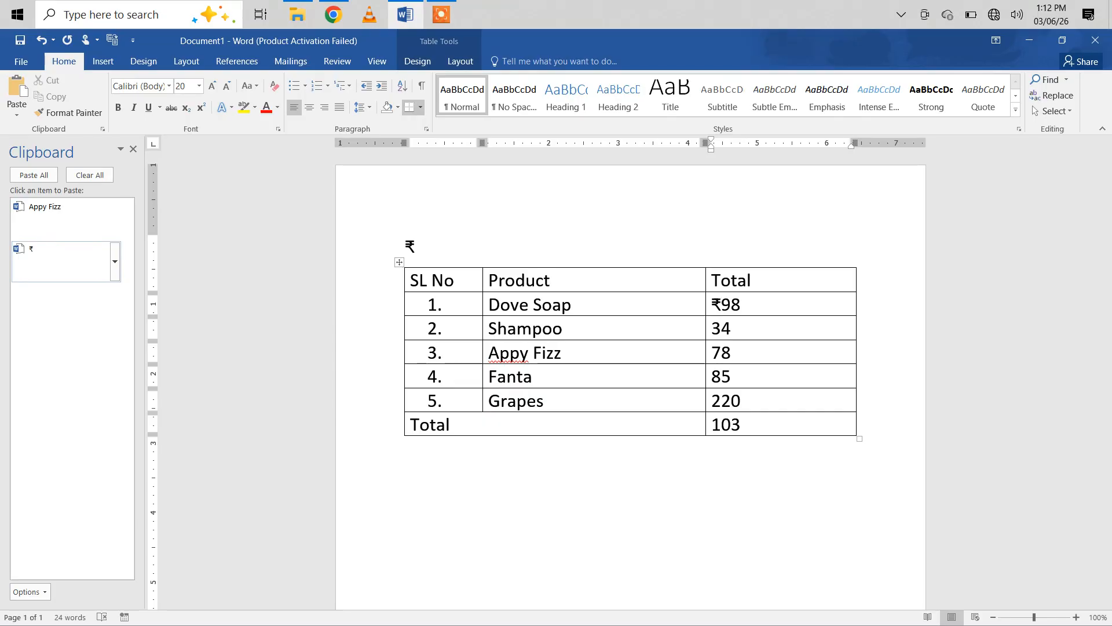
# Step: Paste the copied rupee symbol before Shampoo's 34 and Appy Fizz's 78, keeping each symbol and amount on one line
pyautogui.doubleClick(411, 244)
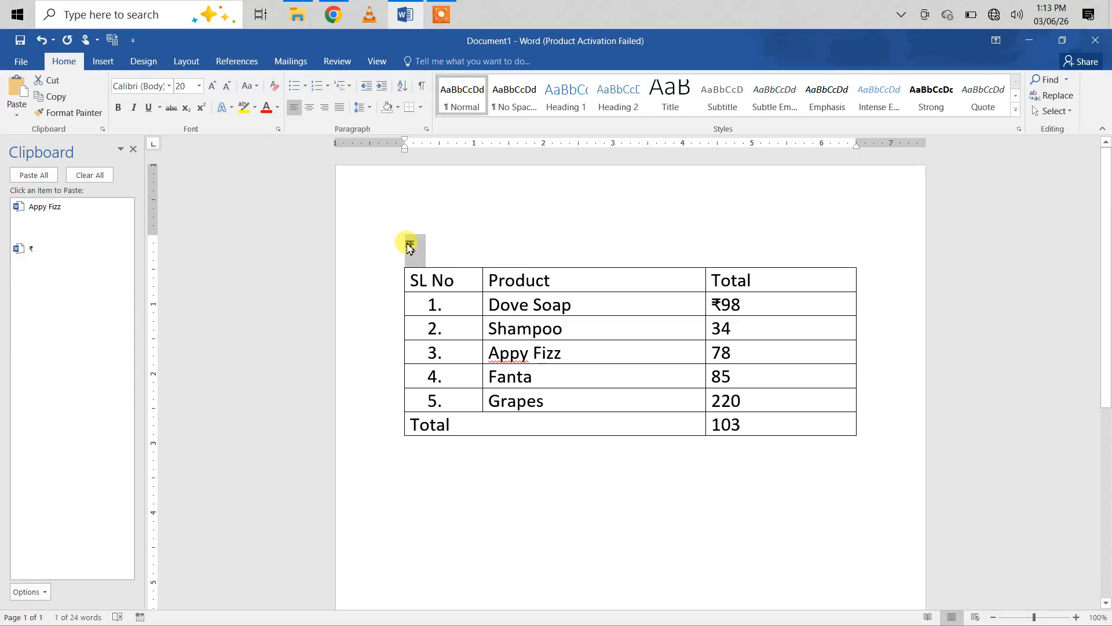
pyautogui.click(419, 248)
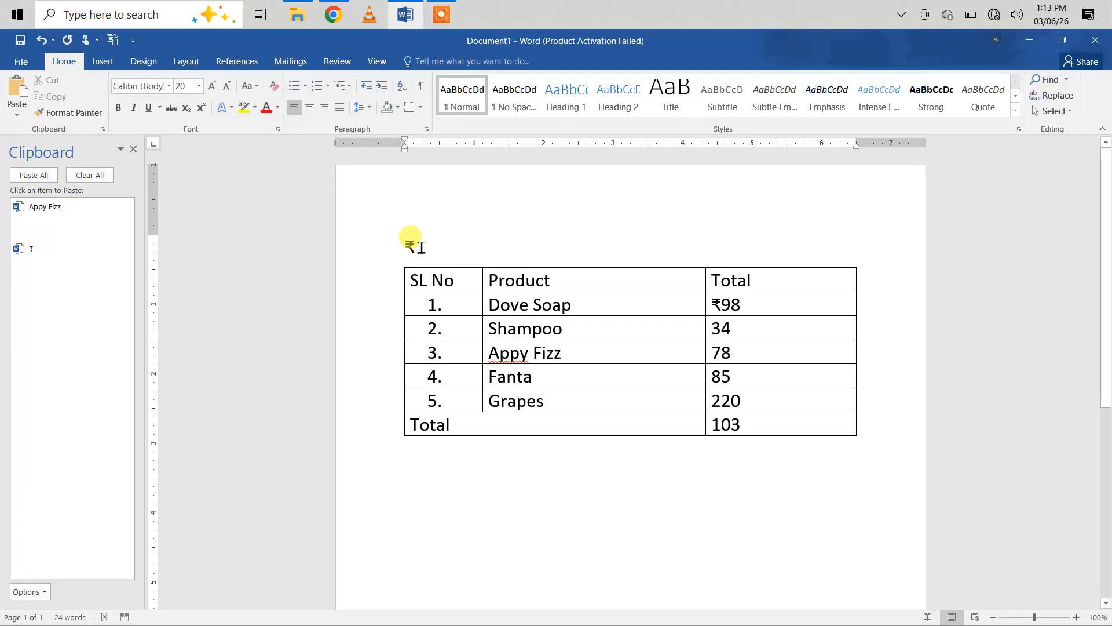
pyautogui.doubleClick(419, 248)
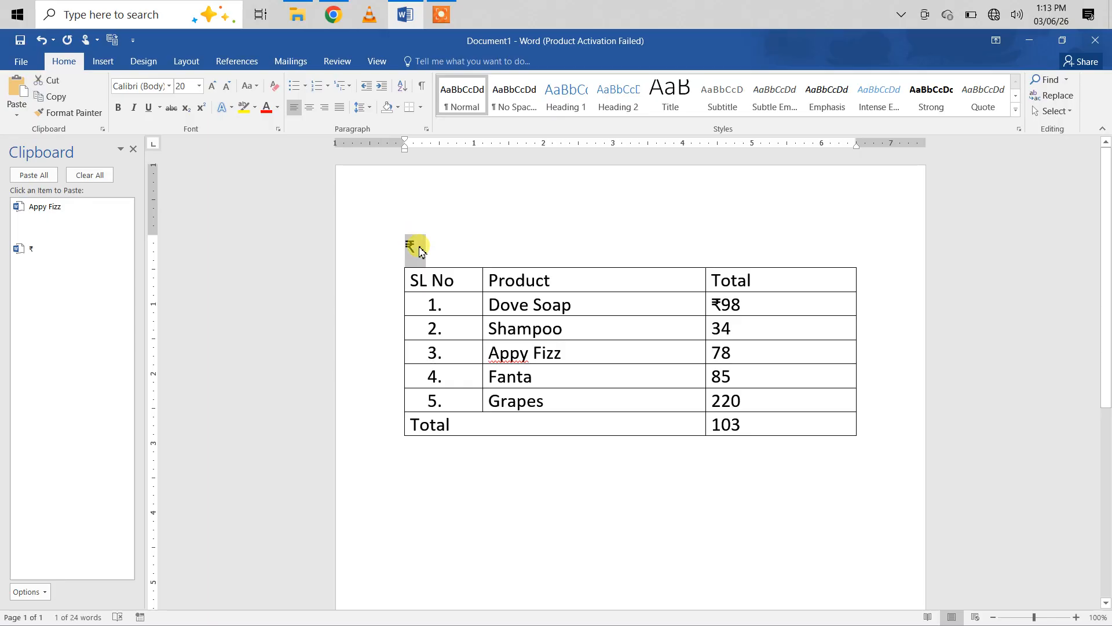
pyautogui.click(718, 330)
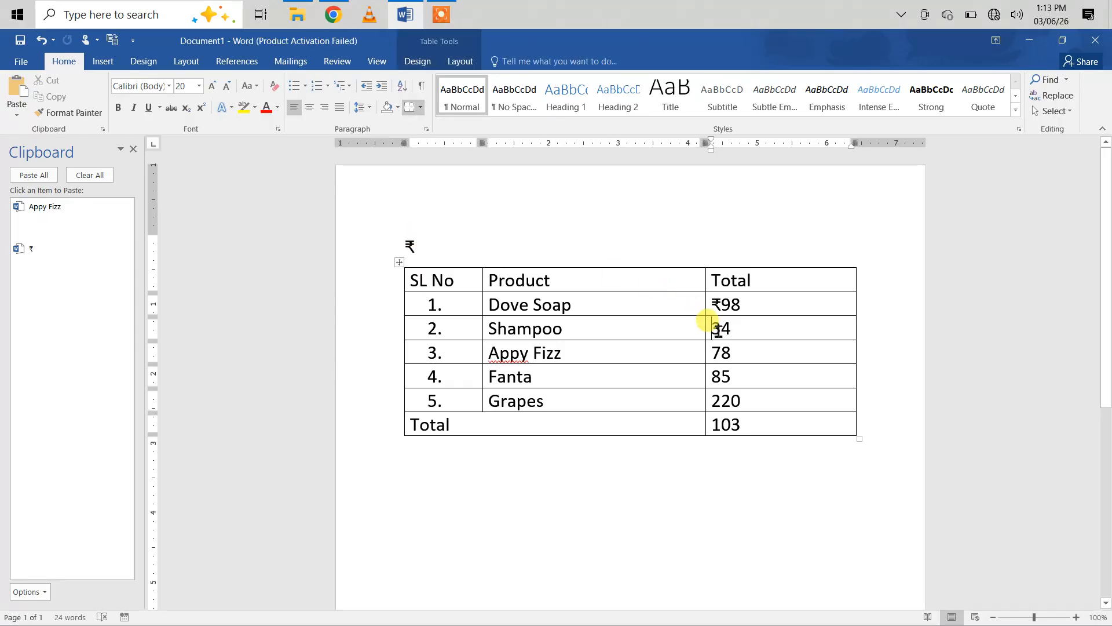
pyautogui.click(40, 253)
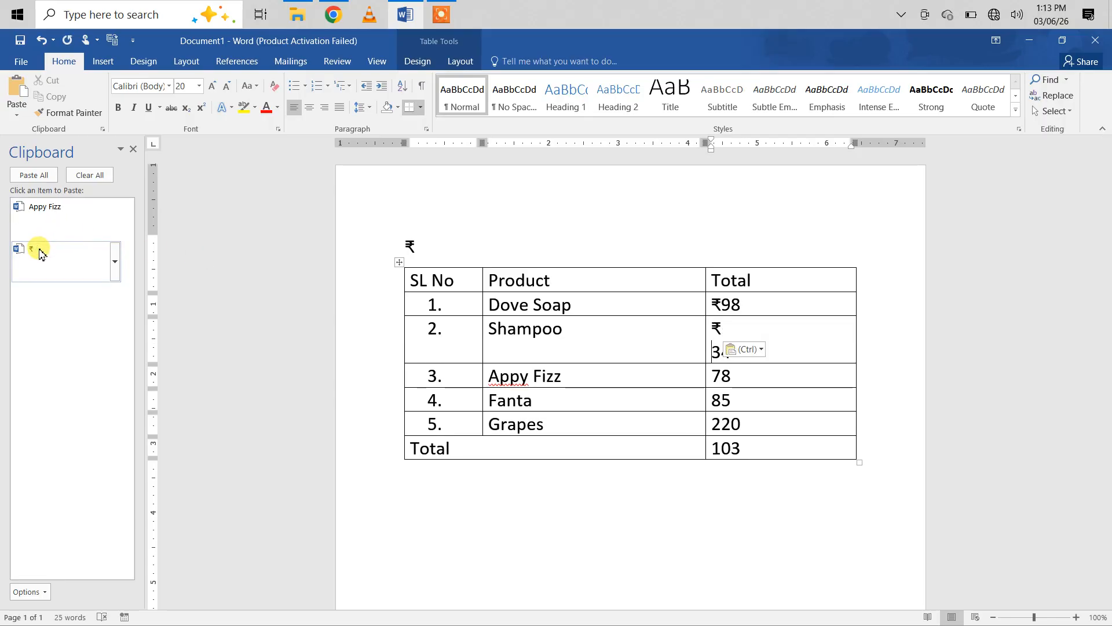
pyautogui.press('BackSpace')
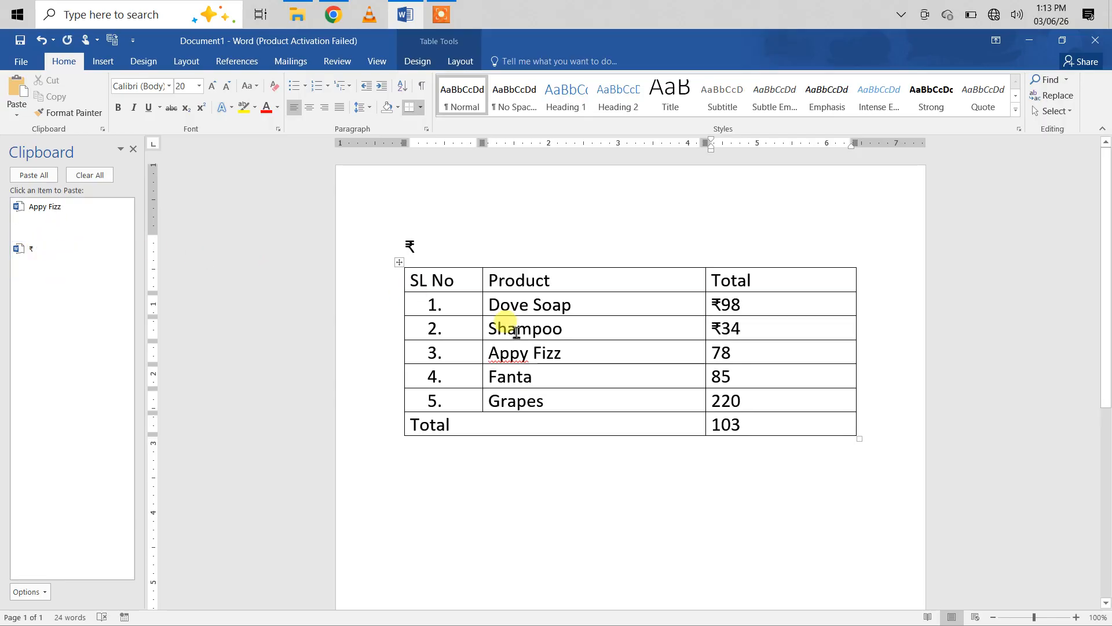
pyautogui.click(715, 356)
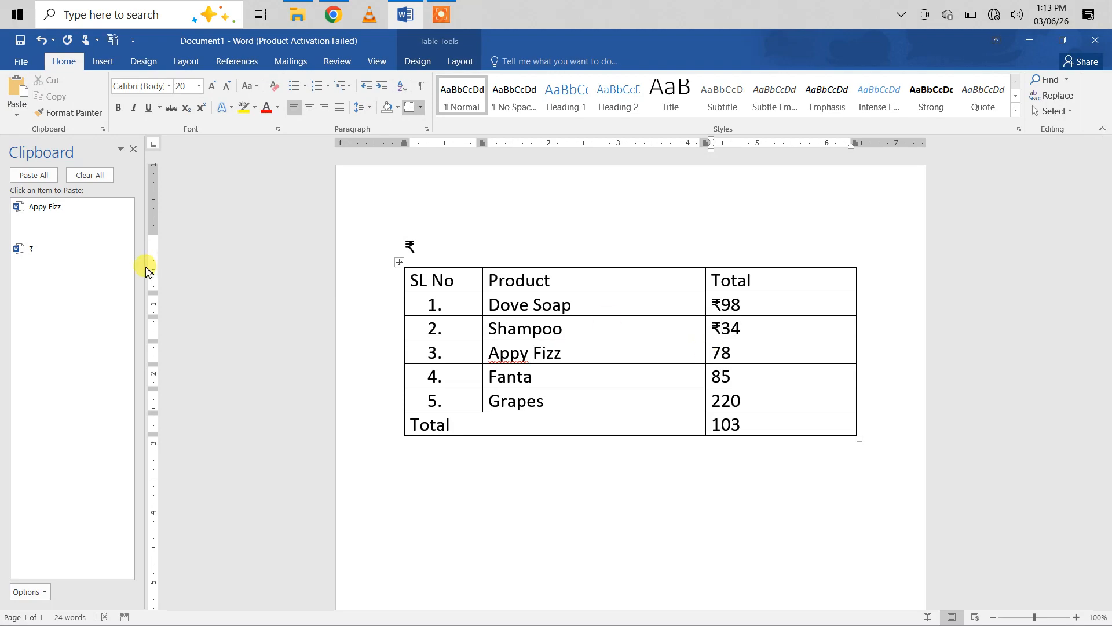
pyautogui.click(31, 254)
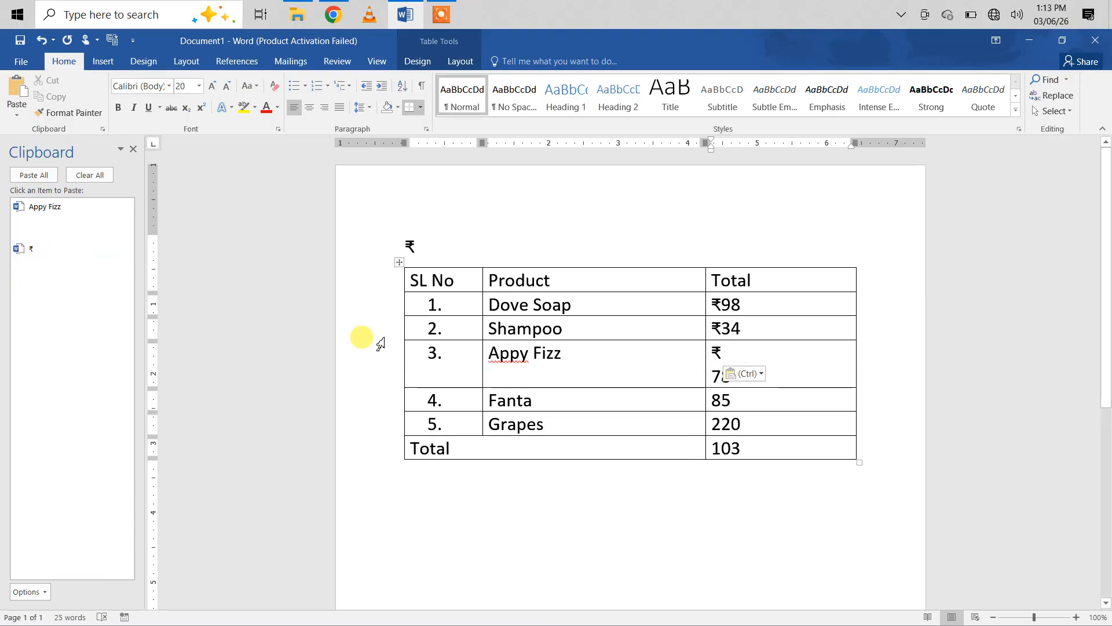
pyautogui.press('BackSpace')
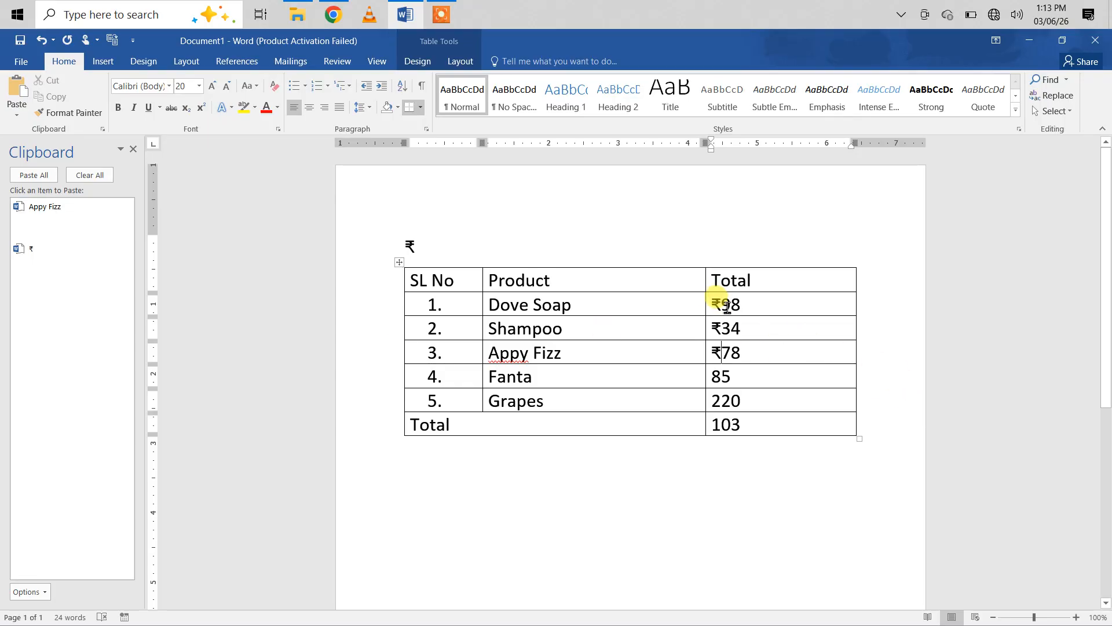
# Step: Clear all entries in the Total column below its header, including the cell in the last row
pyautogui.moveTo(719, 306); pyautogui.dragTo(741, 422)
pyautogui.press('Delete')
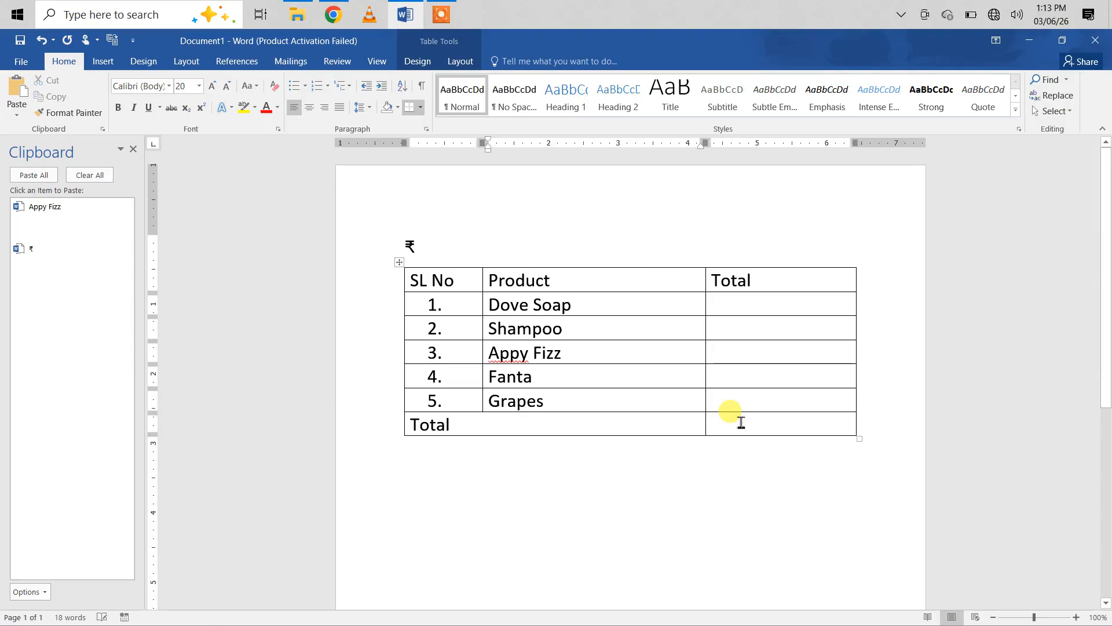
# Step: Paste the copied rupee symbol into the Total column cells of all five products and enter the amounts 98, 77, 22, 98 and 45 after it
pyautogui.moveTo(725, 308); pyautogui.dragTo(736, 431)
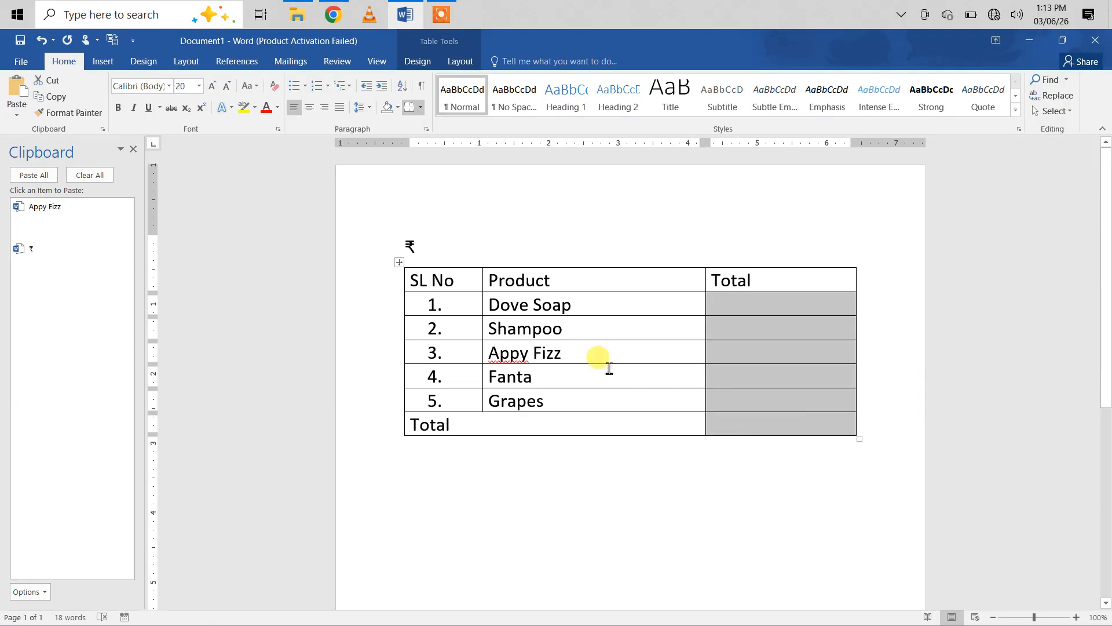
pyautogui.click(55, 262)
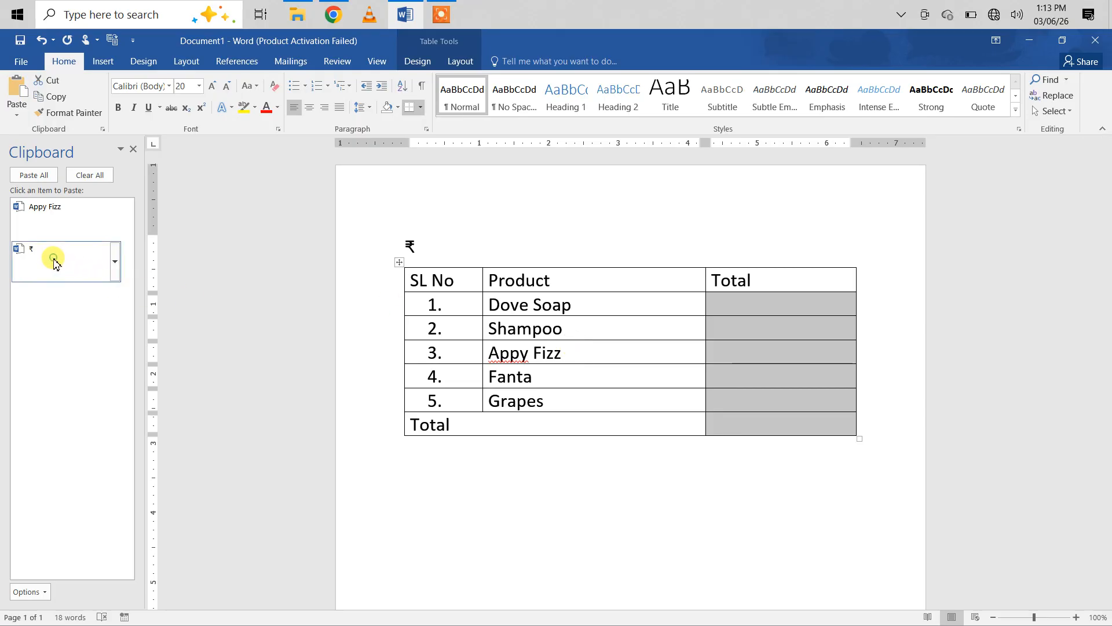
pyautogui.click(729, 311)
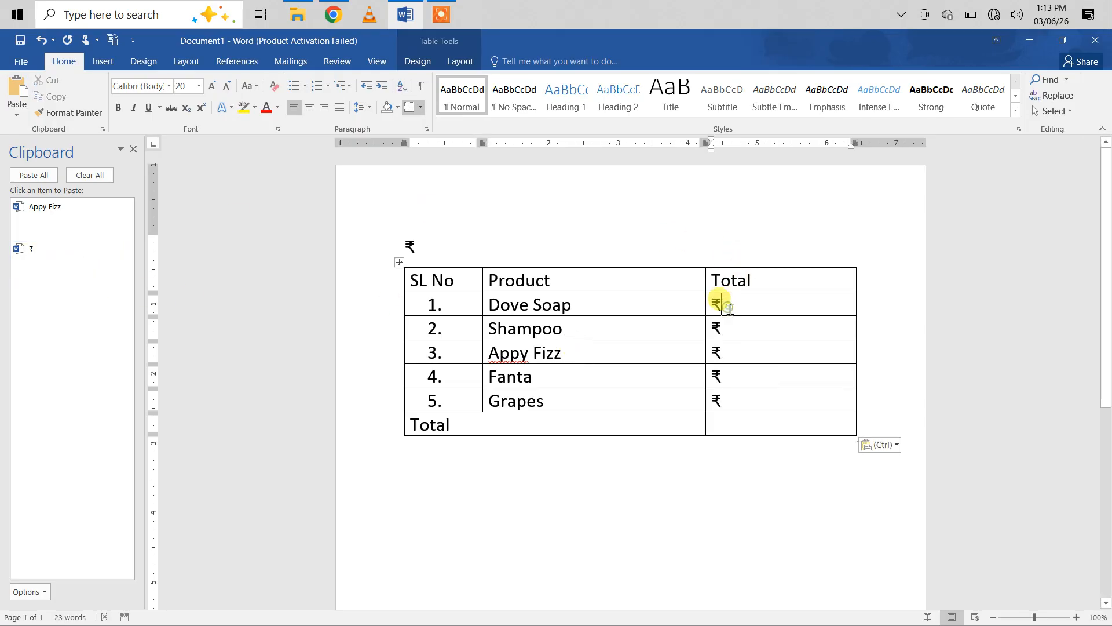
pyautogui.write('98')
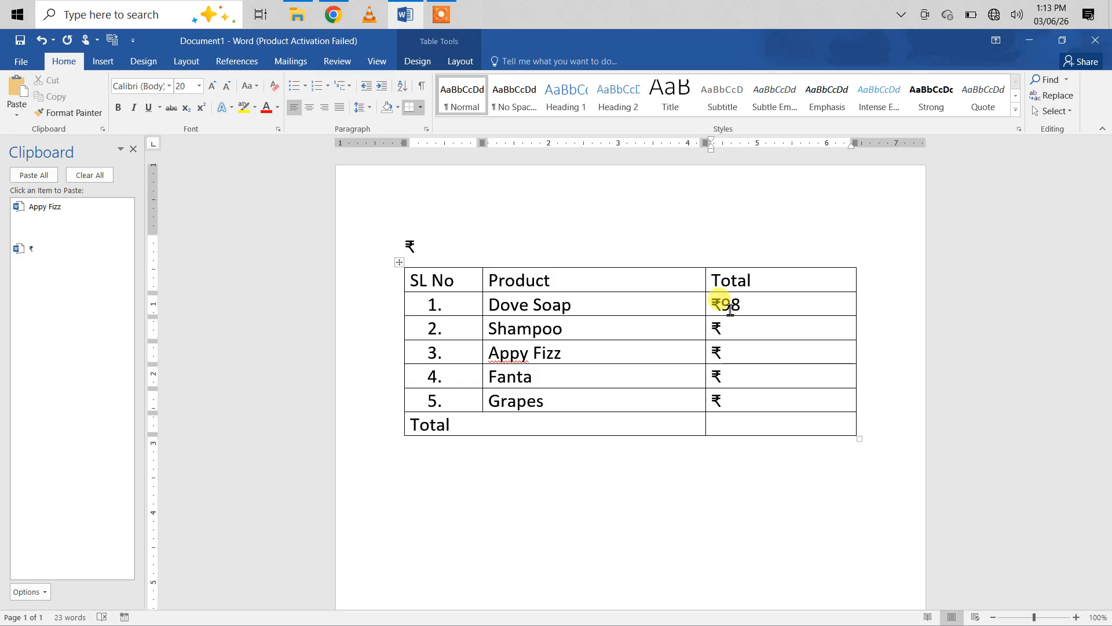
pyautogui.press('Down')
pyautogui.write('77')
pyautogui.press('Down')
pyautogui.write('22')
pyautogui.write('98')
pyautogui.press('Down')
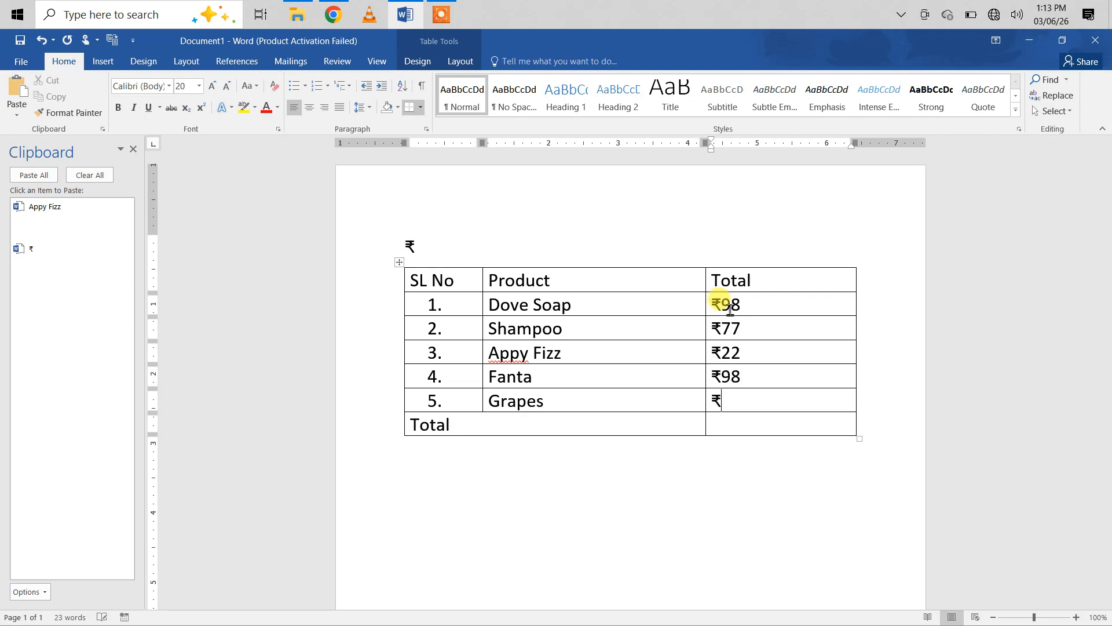
pyautogui.write('45')
pyautogui.press('Down')
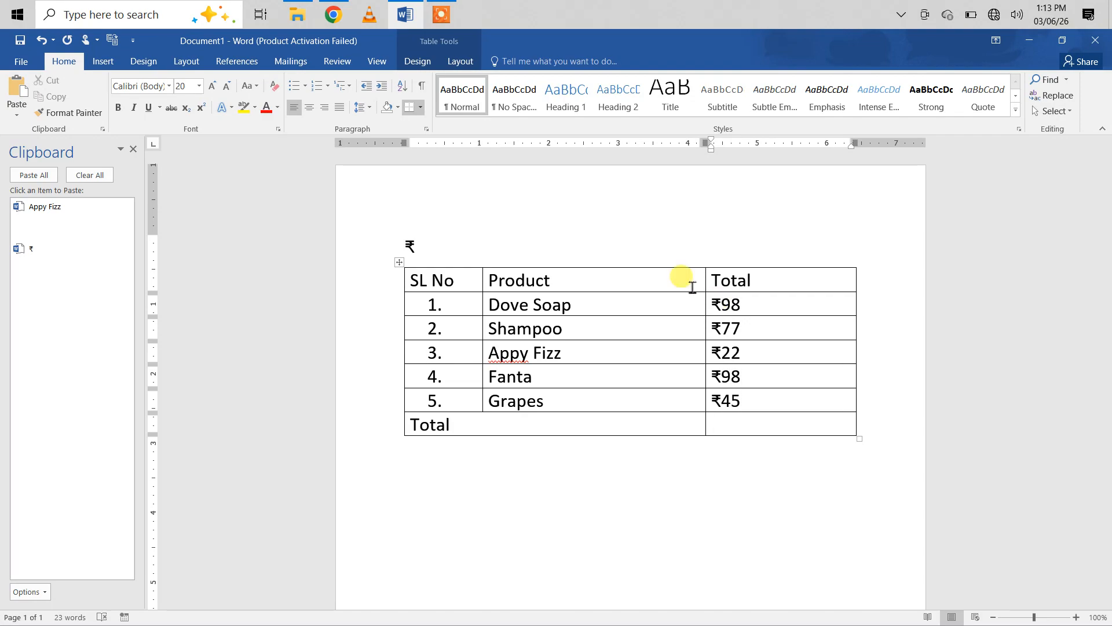
# Step: Insert a SUM formula in the Total row's amount cell that adds the product amounts above it
pyautogui.click(457, 64)
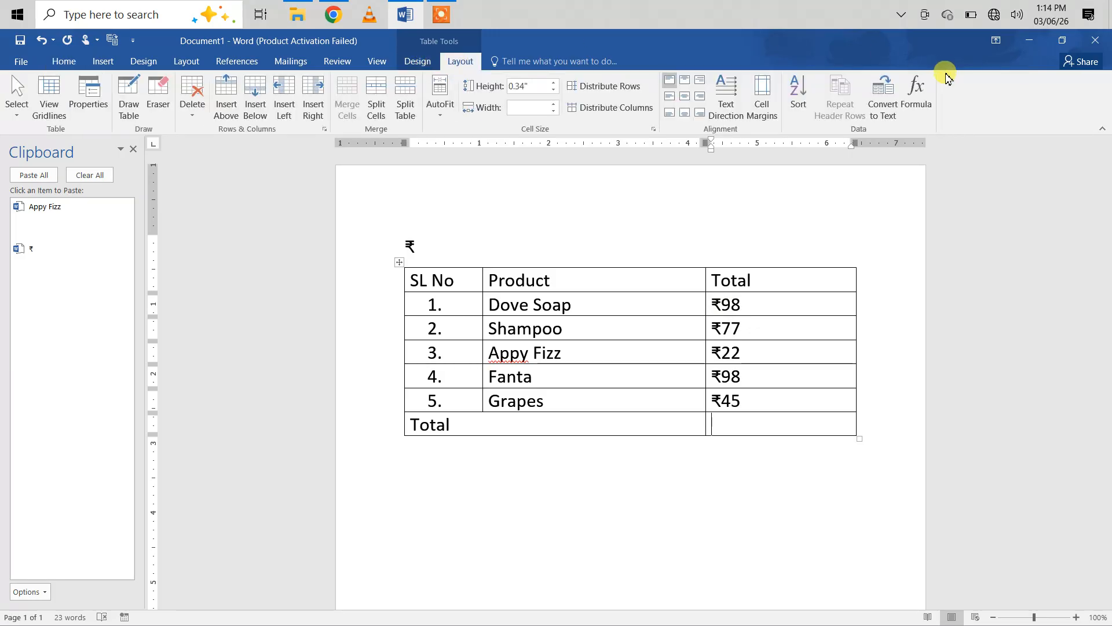
pyautogui.click(915, 93)
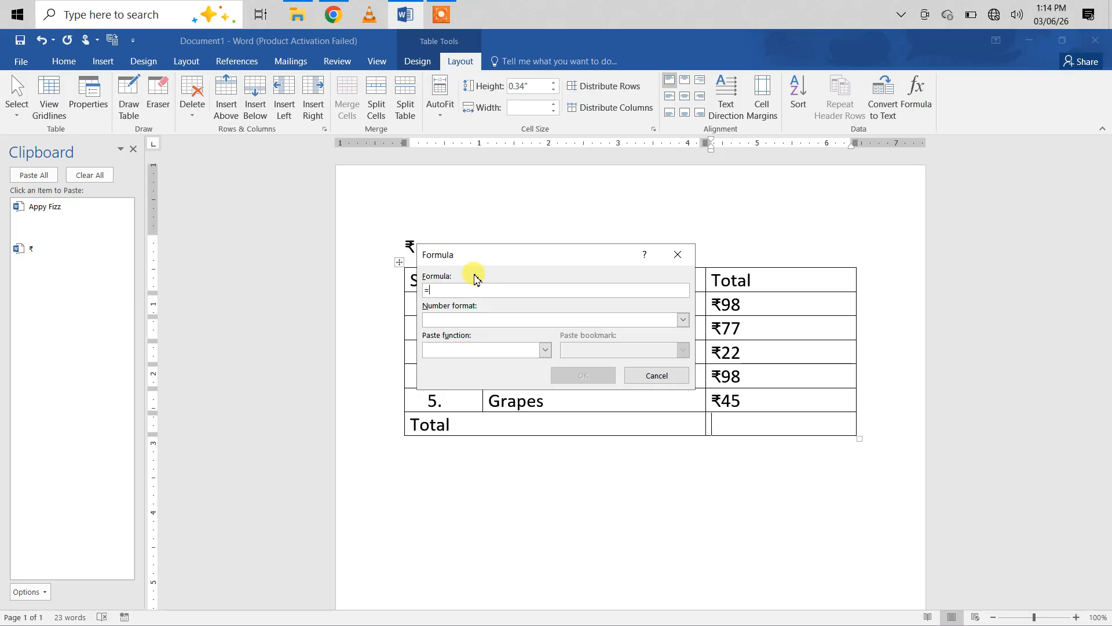
pyautogui.click(544, 349)
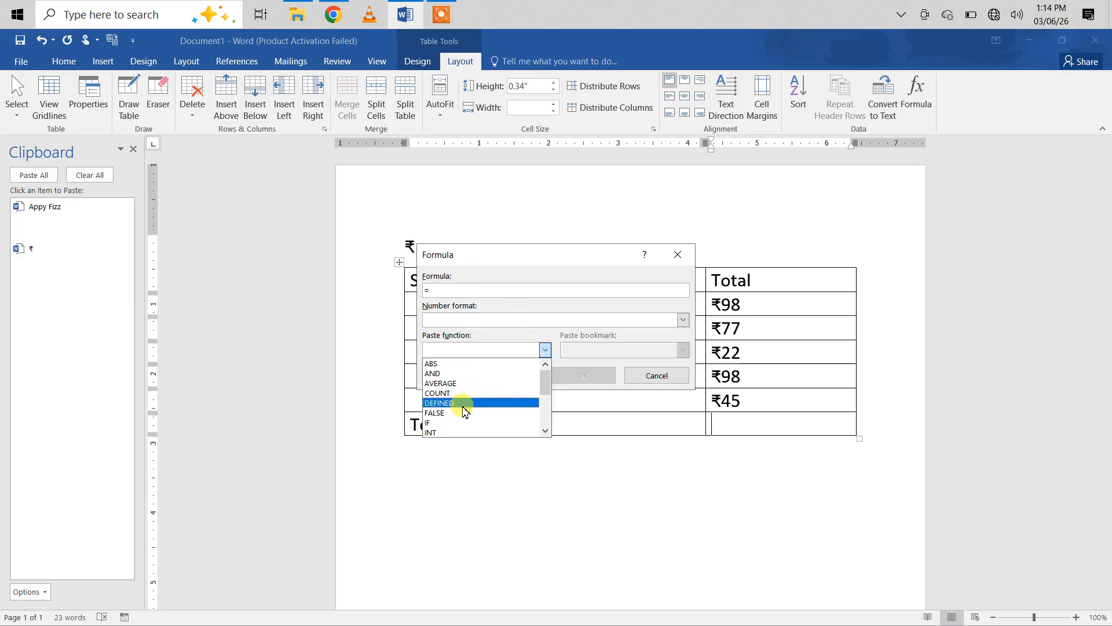
pyautogui.click(545, 432)
pyautogui.click(546, 432)
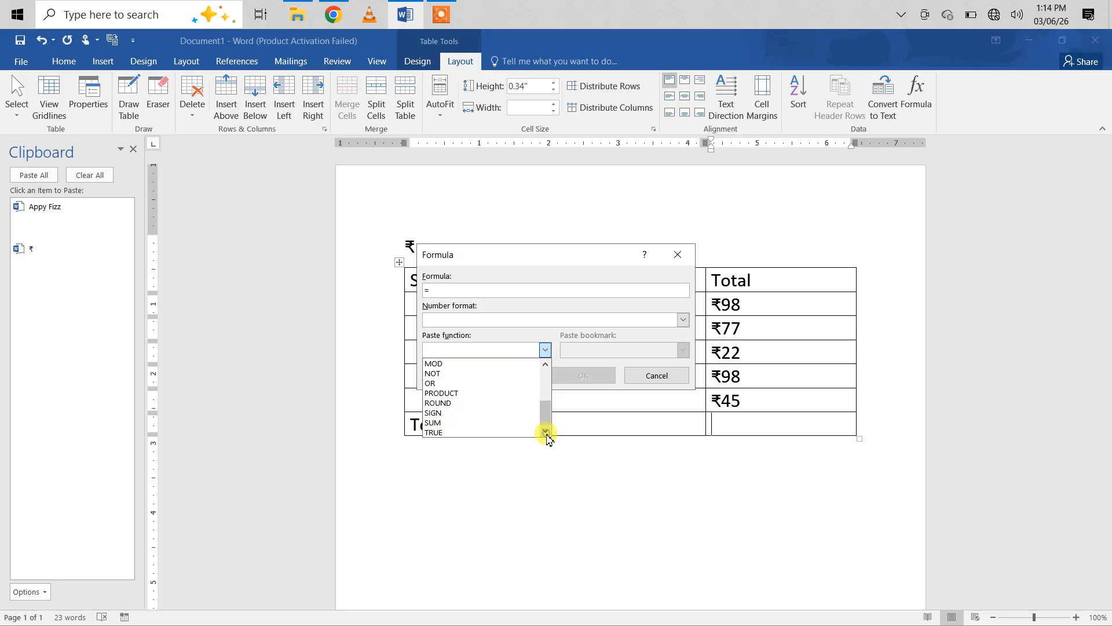
pyautogui.click(451, 422)
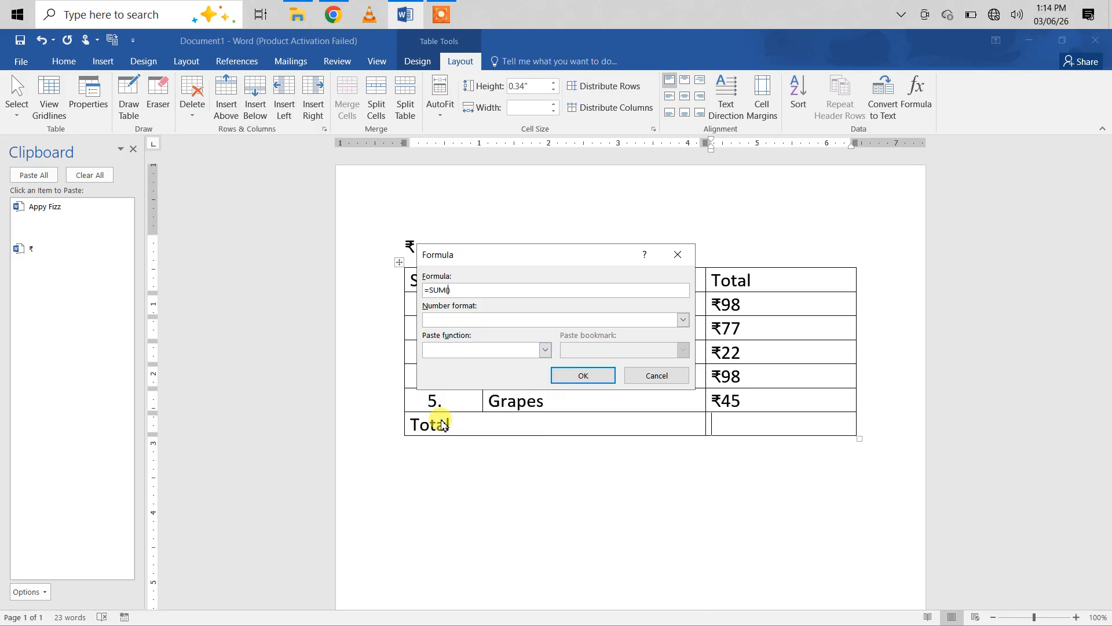
pyautogui.click(545, 350)
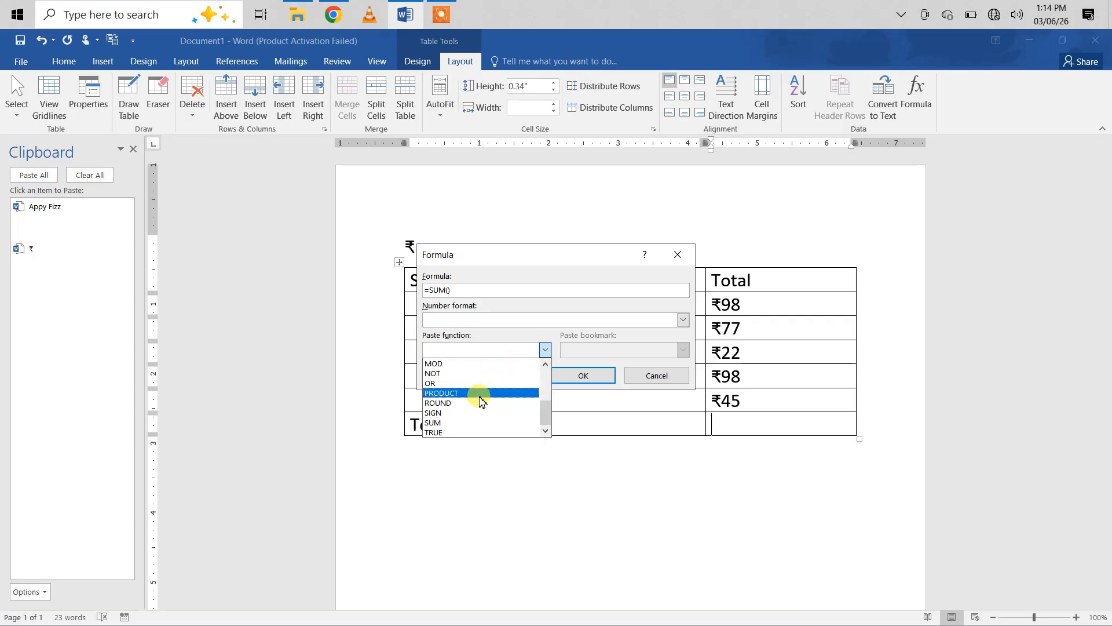
pyautogui.click(546, 351)
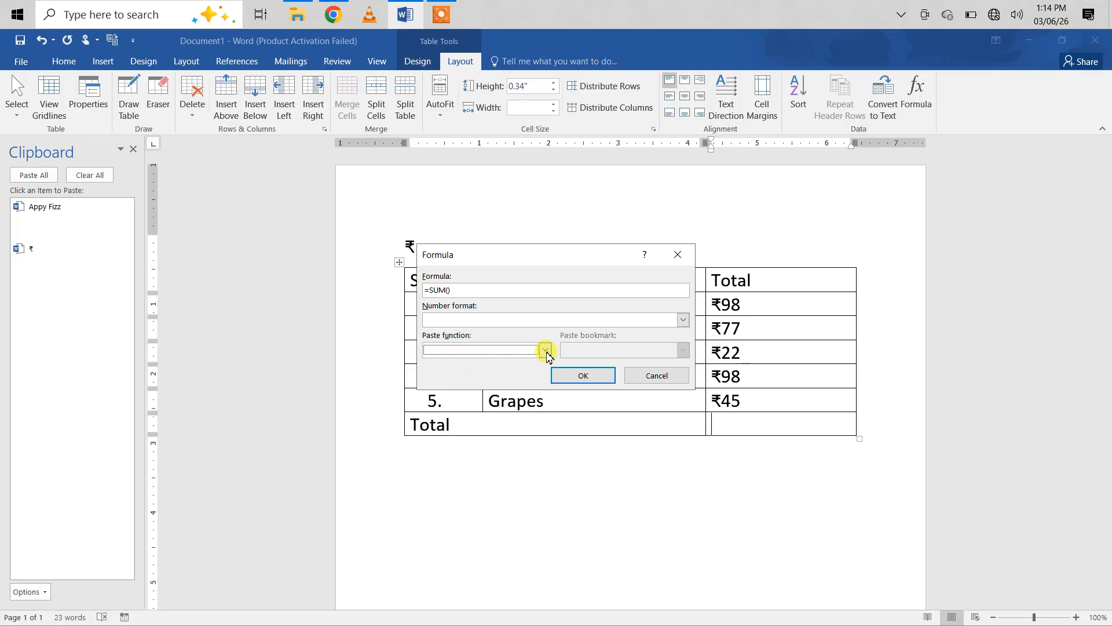
pyautogui.click(451, 290)
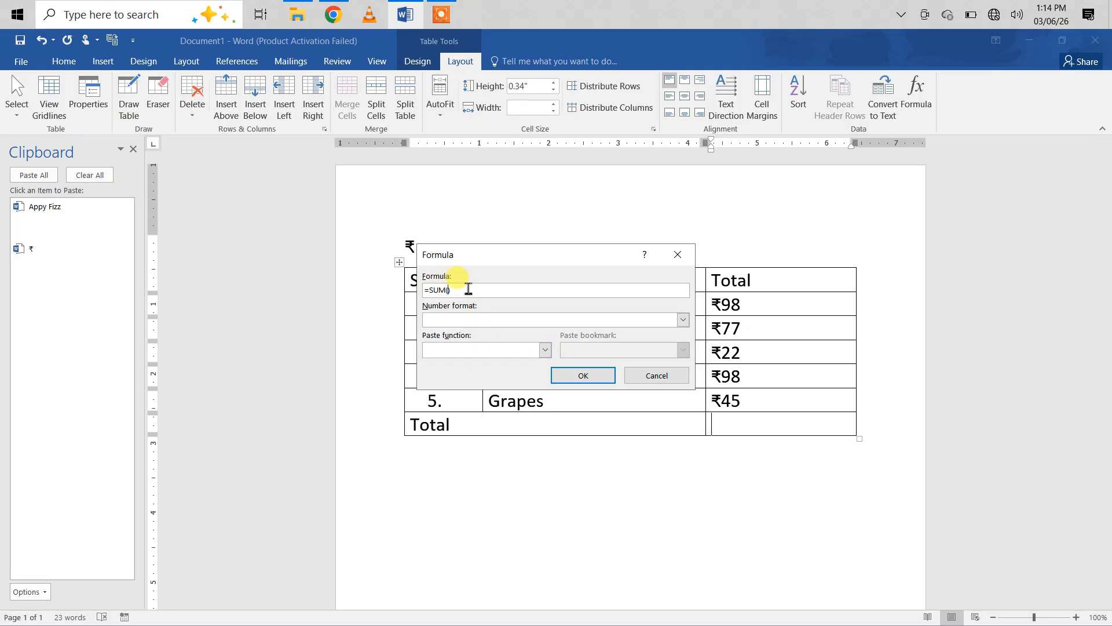
pyautogui.write('above')
pyautogui.click(582, 376)
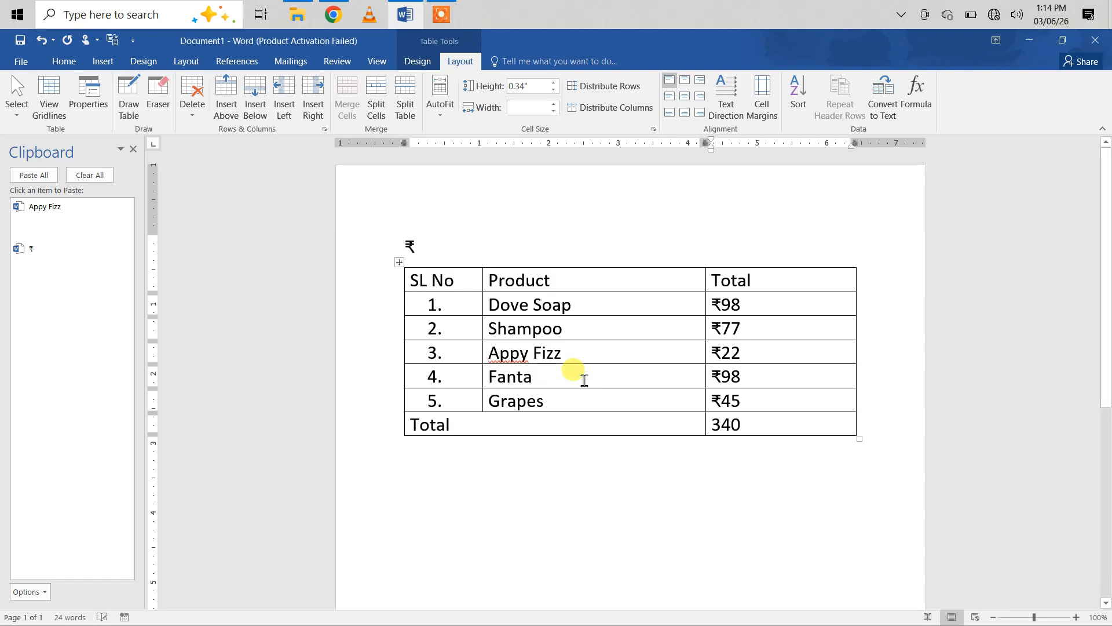
# Step: Paste the copied rupee symbol before the calculated sum in the Total row and remove the line break between them
pyautogui.click(716, 426)
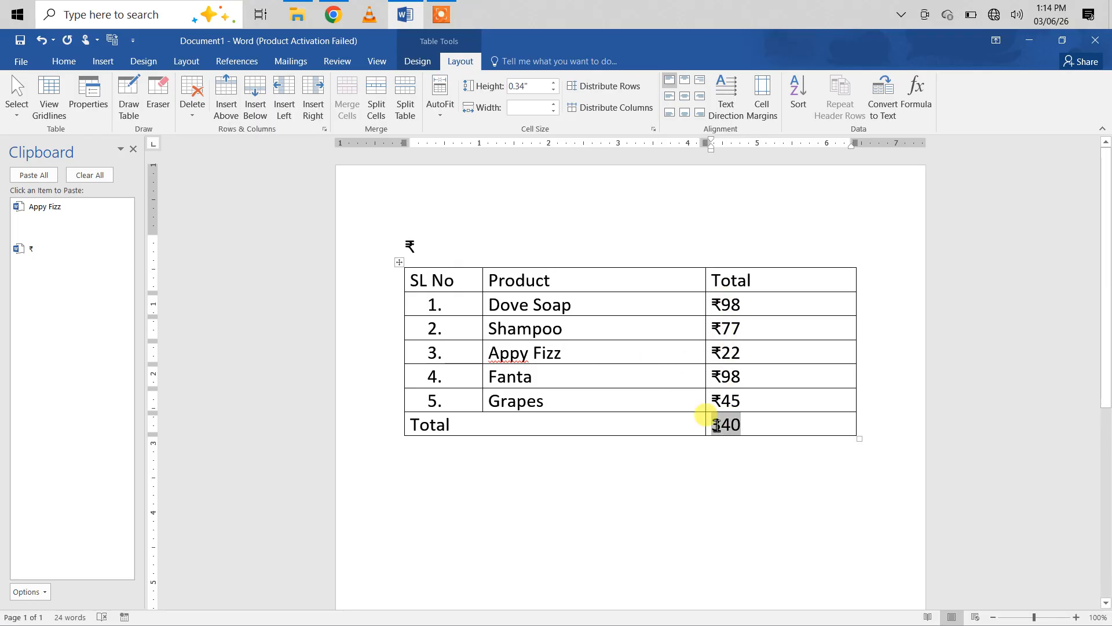
pyautogui.click(25, 257)
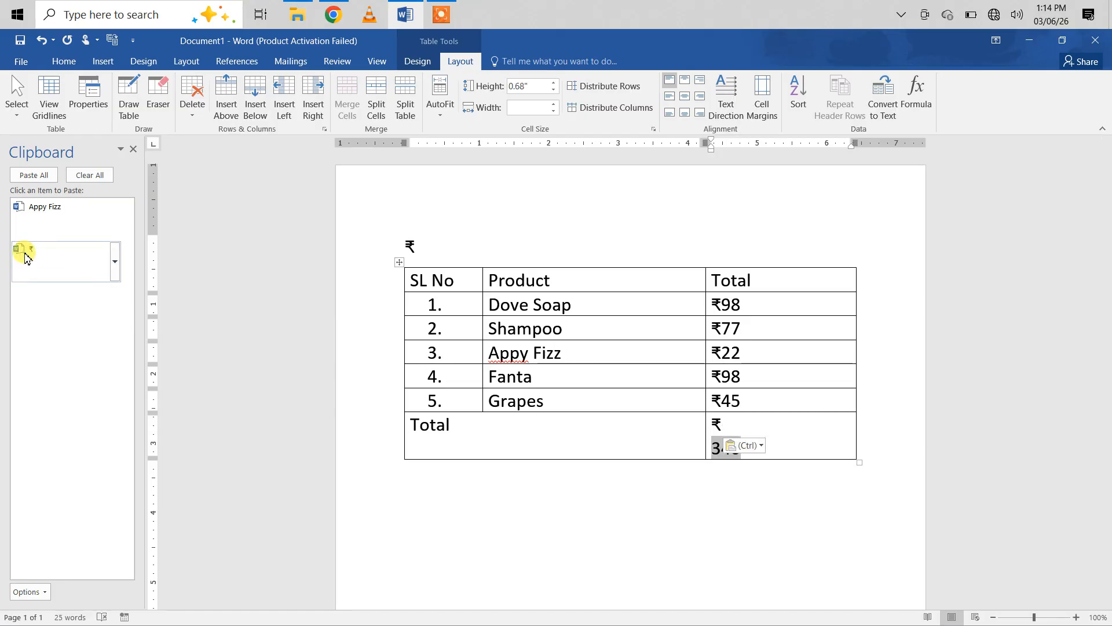
pyautogui.press('Delete')
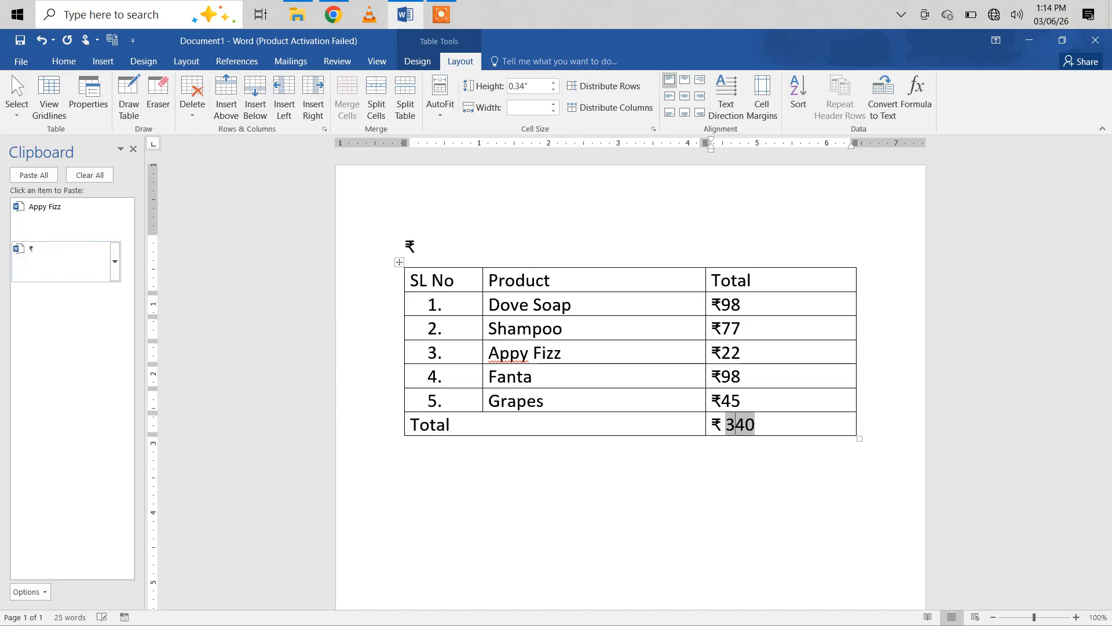
pyautogui.press('Right')
pyautogui.press('Right')
pyautogui.press('Right')
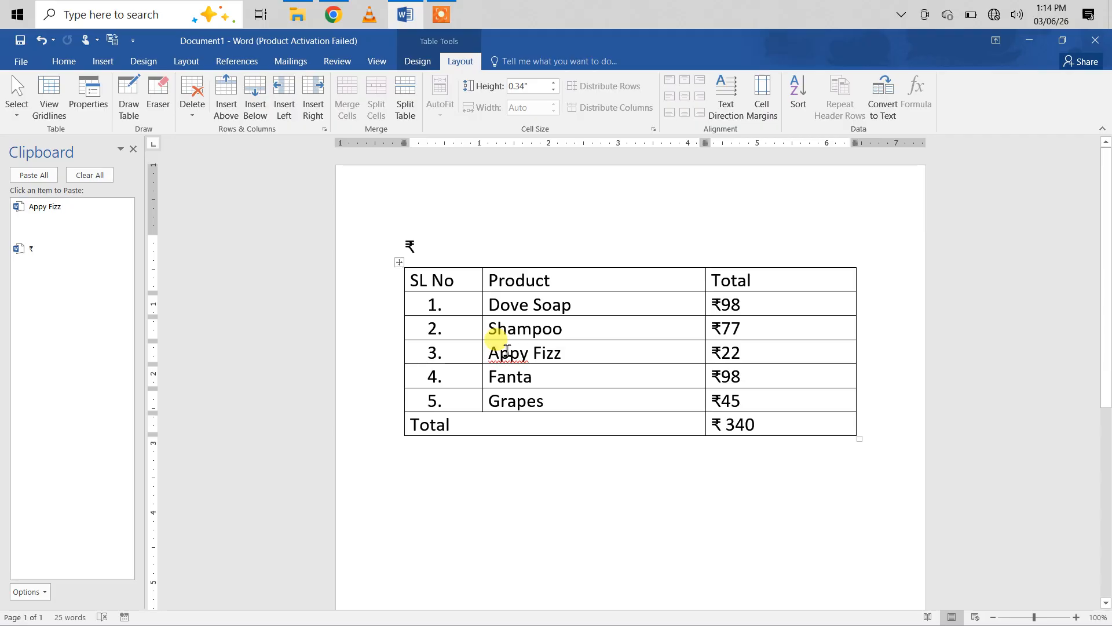
pyautogui.click(445, 22)
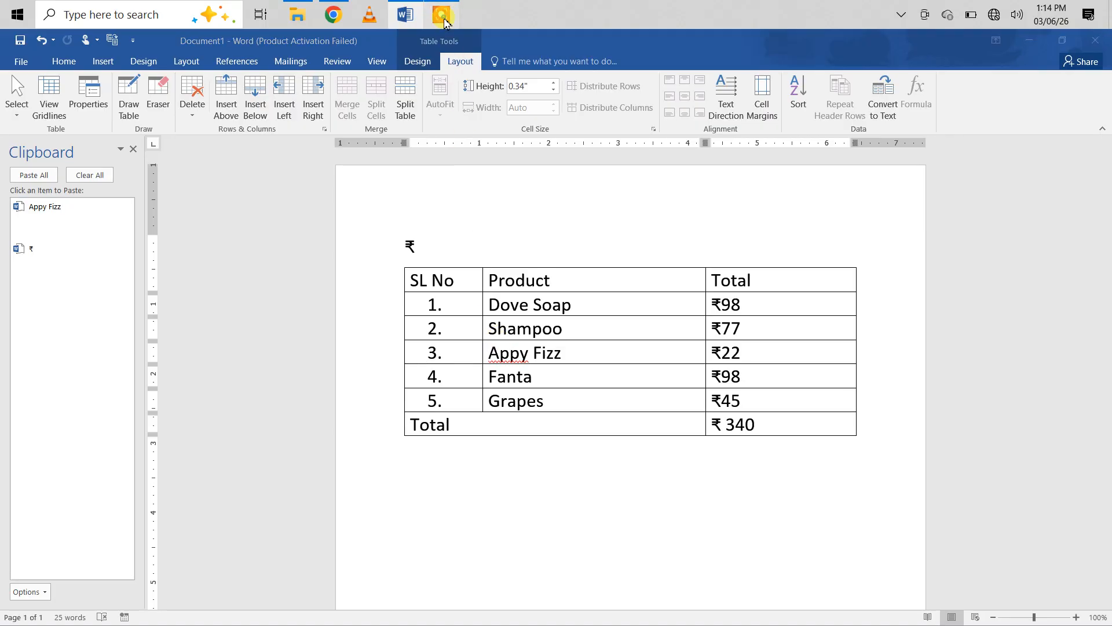